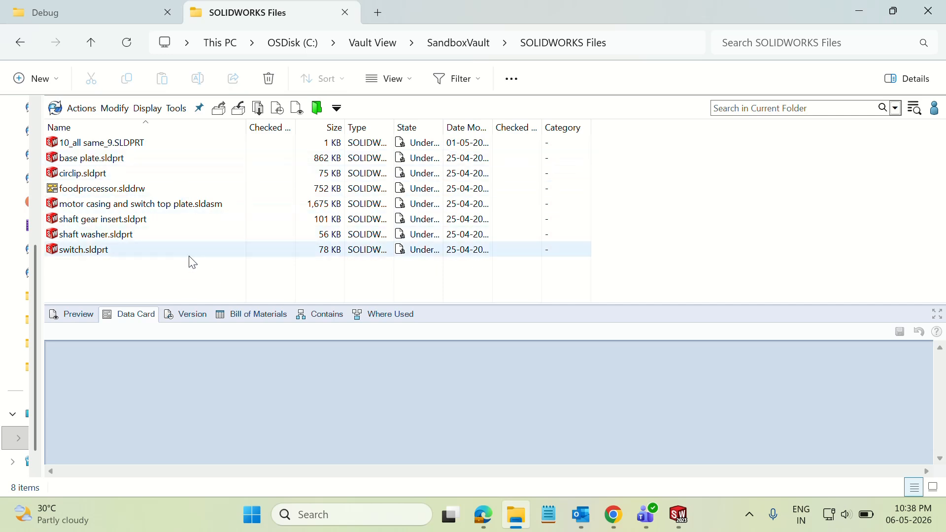
Step: Try to open 10_all same_9.SLDPRT from the vault without checking it out, and return to the vault file list
left_click(158, 146)
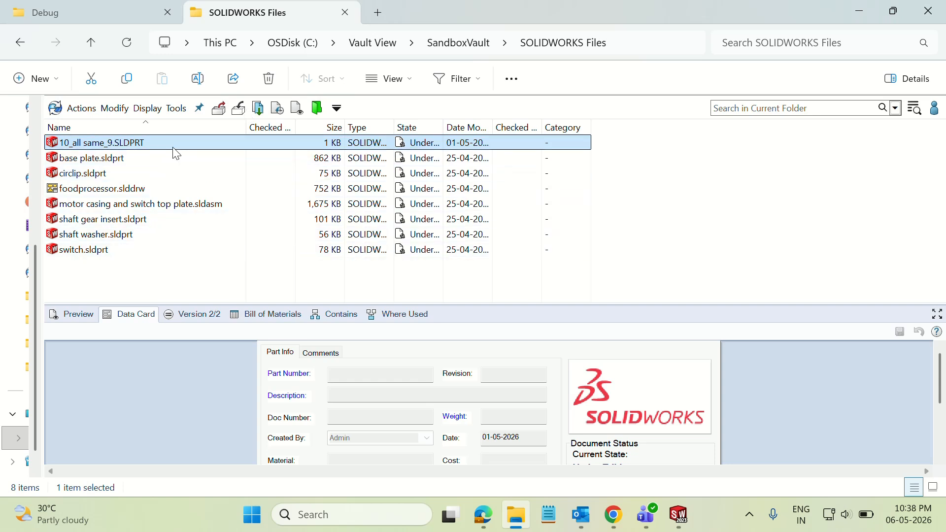
double_click(158, 143)
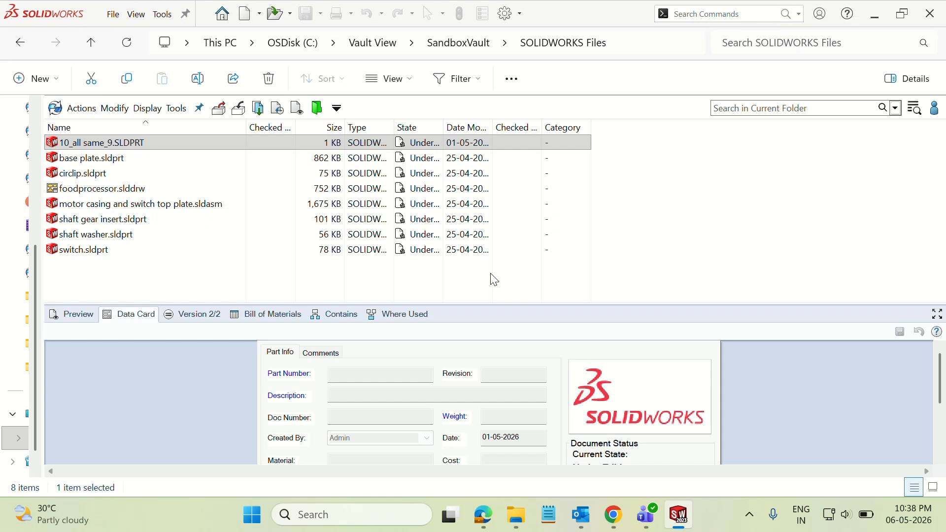
left_click(681, 525)
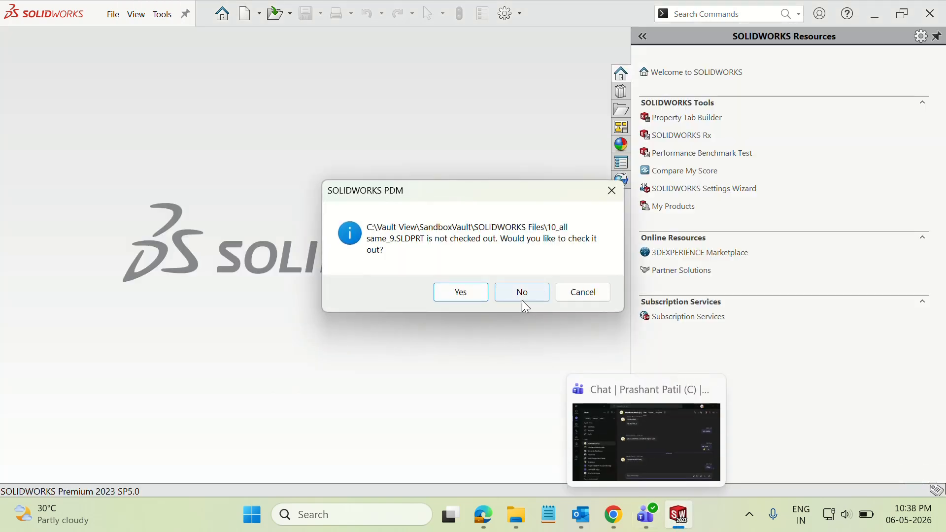
left_click(522, 294)
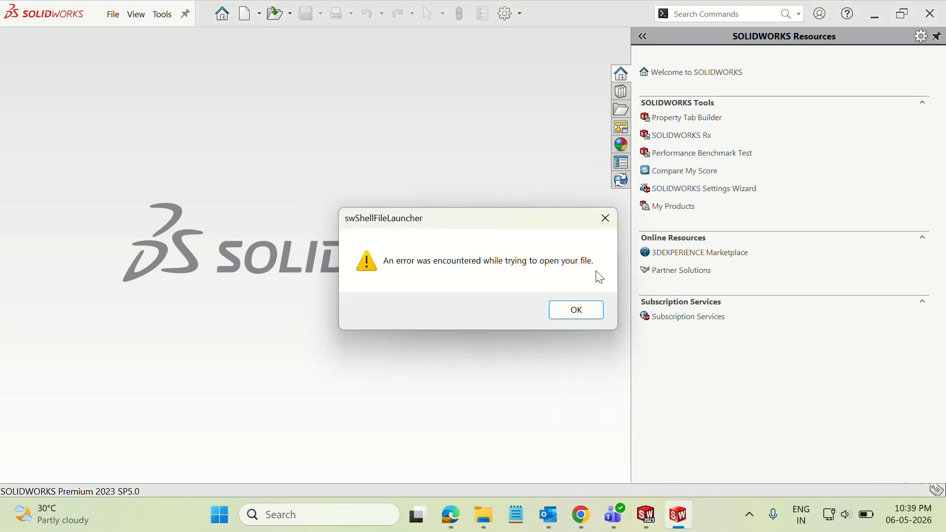
left_click(576, 311)
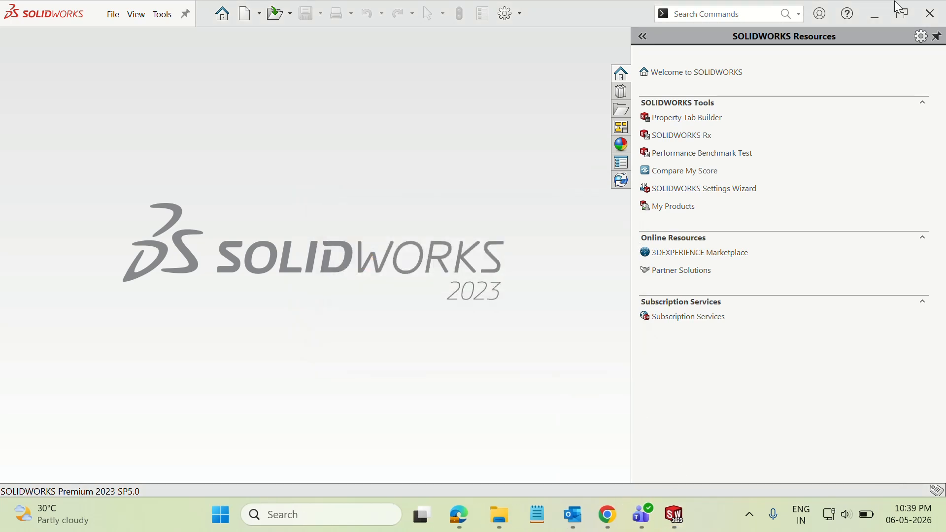
left_click(871, 17)
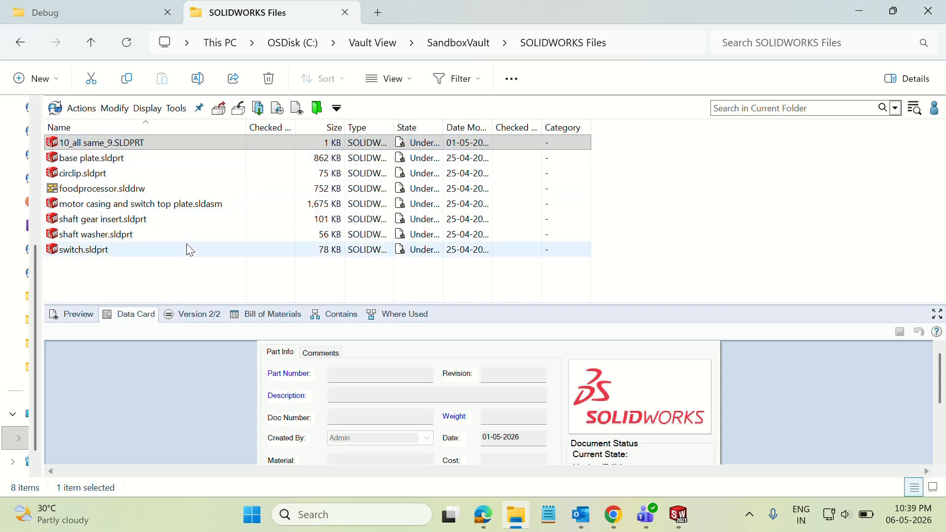
Step: Compare the Doc Number fields on the data cards of circlip.sldprt and base plate.sldprt
left_click(158, 164)
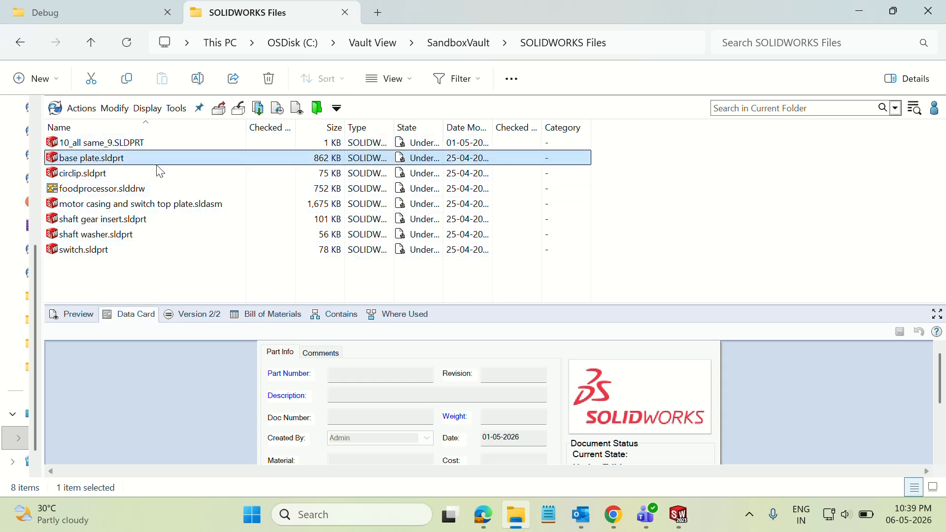
left_click(157, 177)
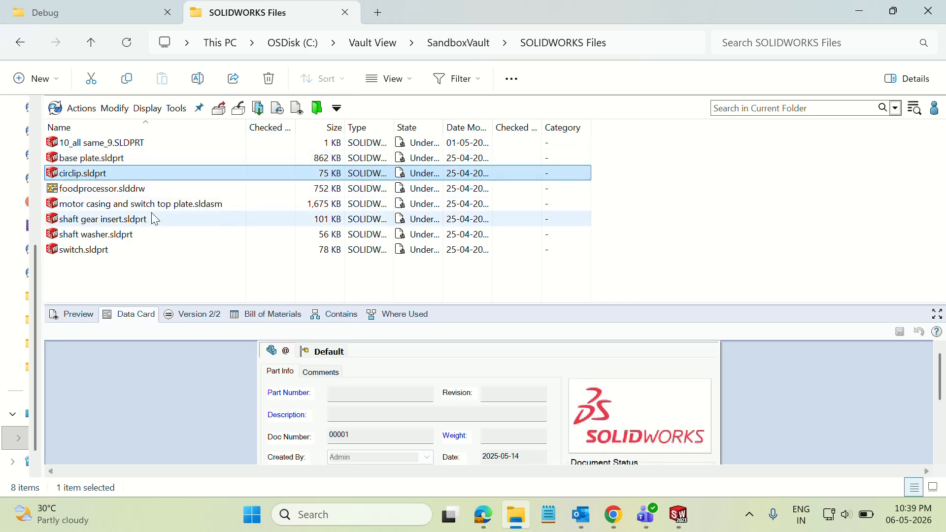
left_click(339, 435)
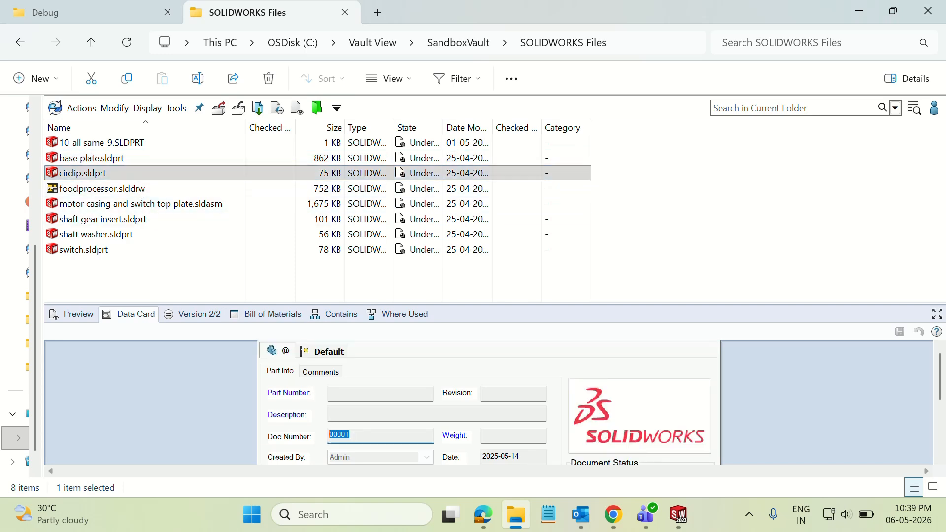
left_click(156, 161)
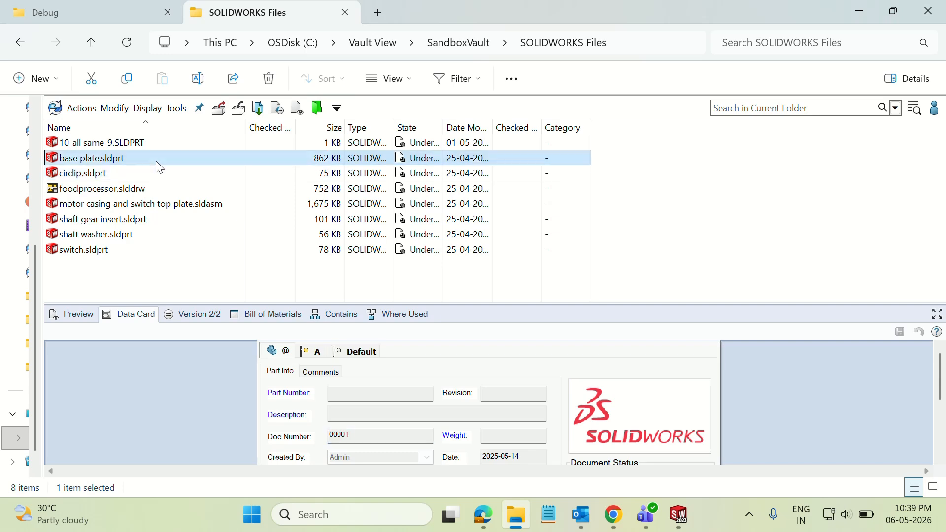
left_click(345, 435)
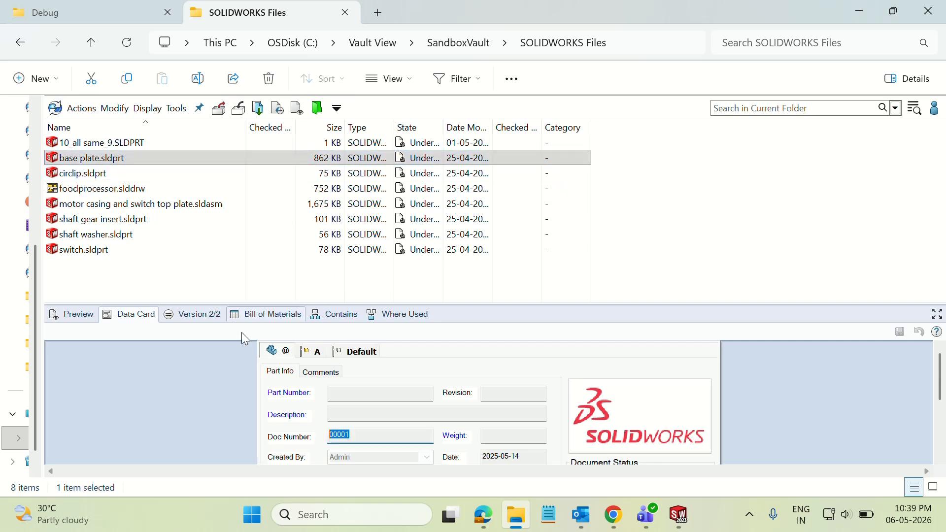
Step: Review the data cards of the motor casing assembly and the shaft gear insert, shaft washer, switch, base plate and circlip parts for missing properties
left_click(200, 209)
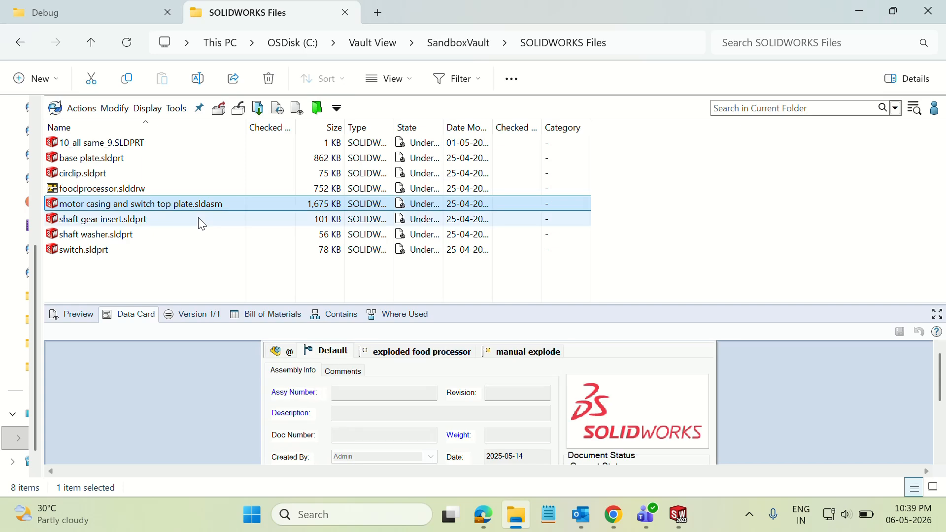
left_click(199, 220)
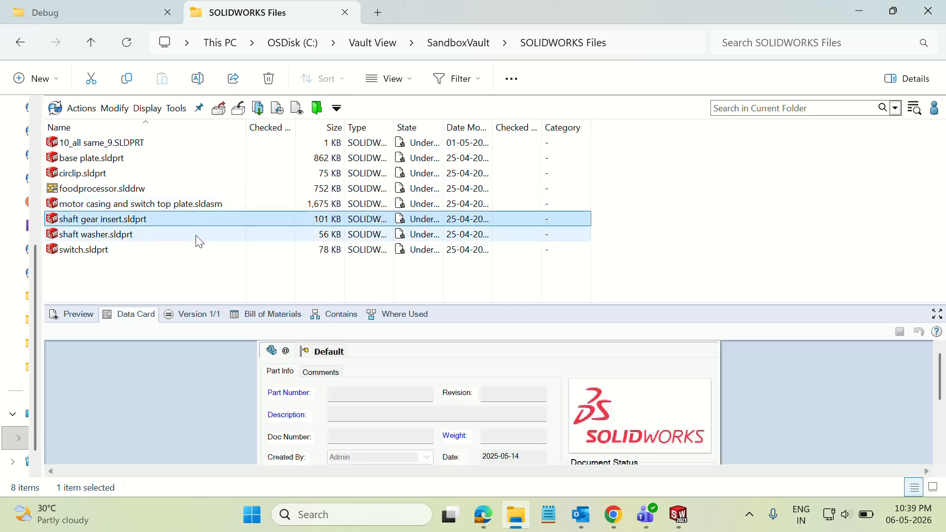
left_click(196, 236)
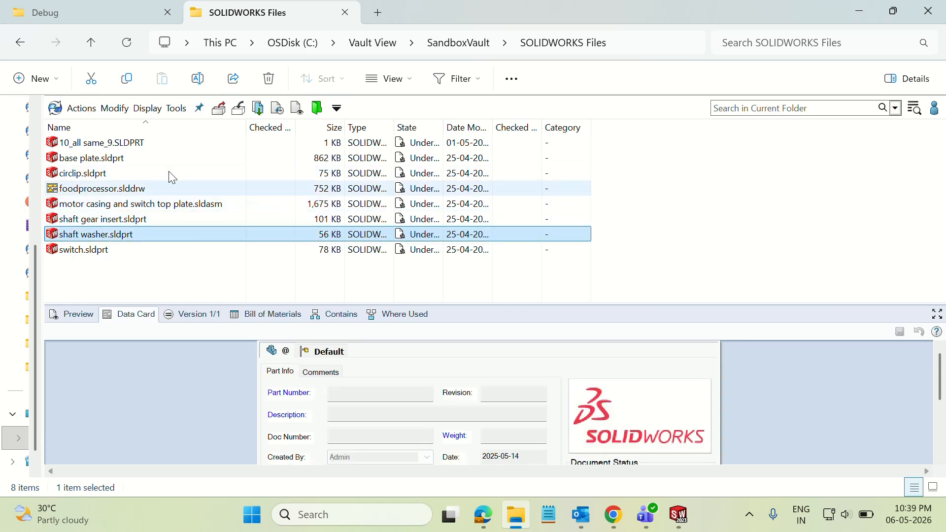
left_click(178, 250)
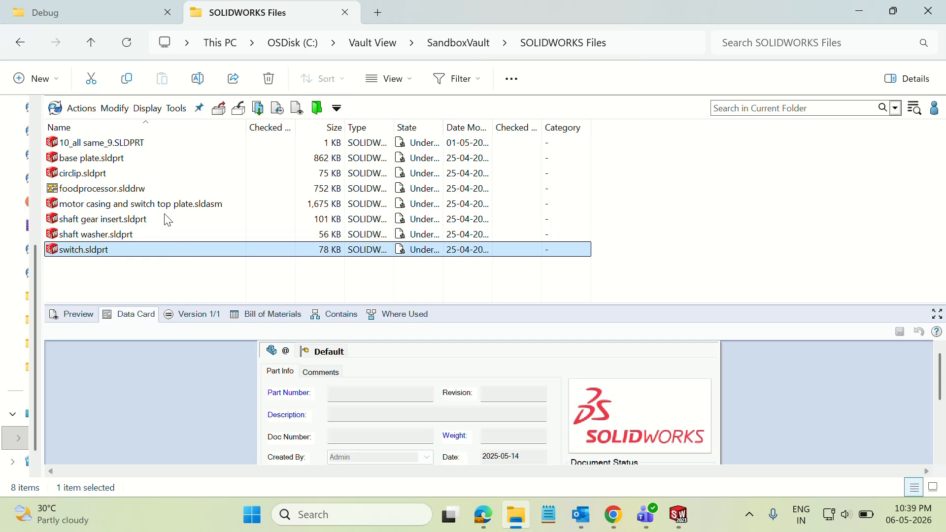
left_click(153, 165)
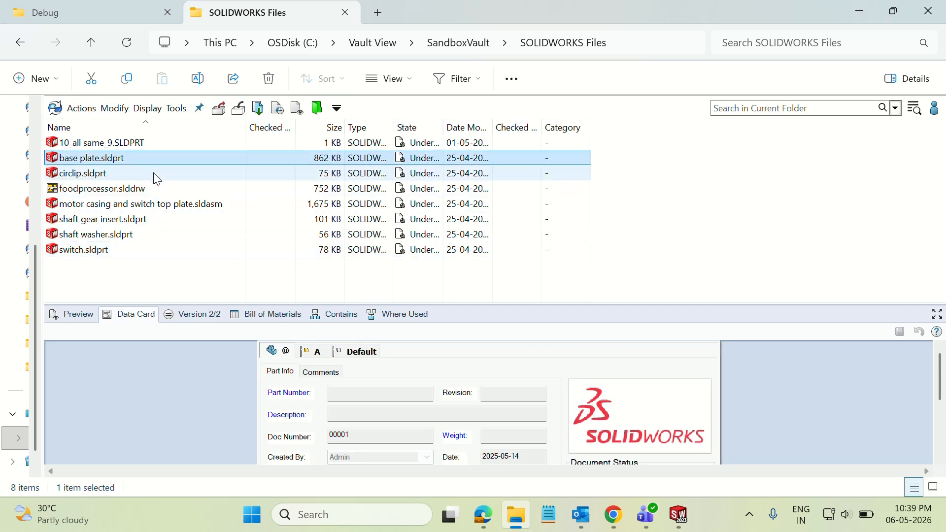
left_click(155, 177)
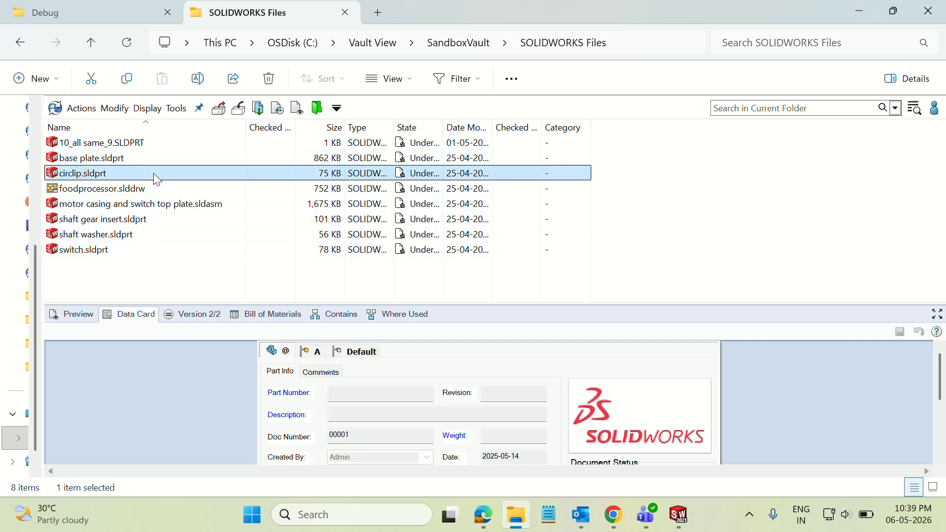
left_click(166, 219)
left_click(146, 234)
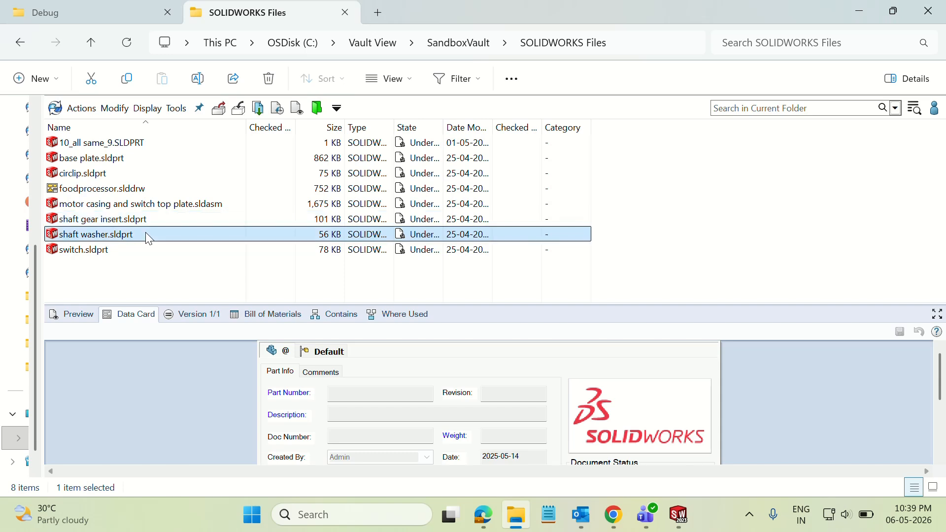
left_click(149, 250)
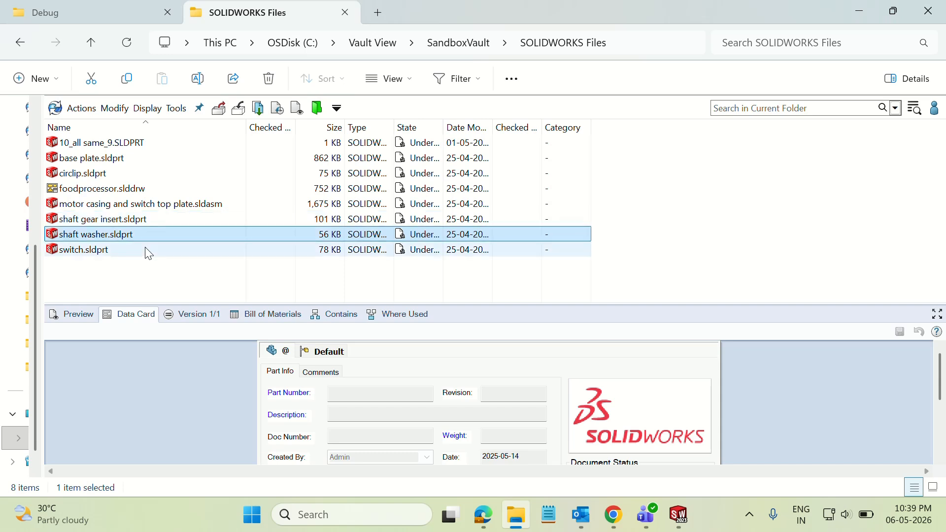
Step: Inspect the Revision field on the data card of the foodprocessor.slddrw drawing
left_click(163, 190)
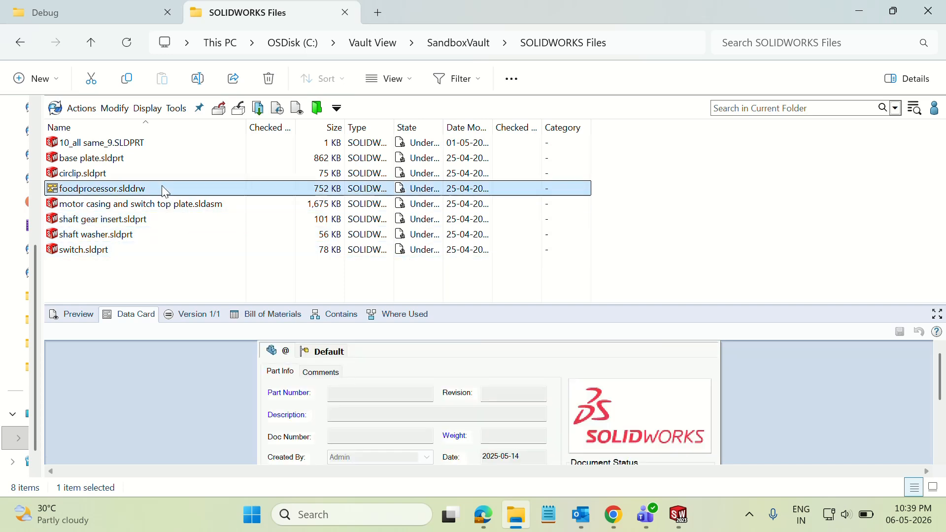
left_click(512, 393)
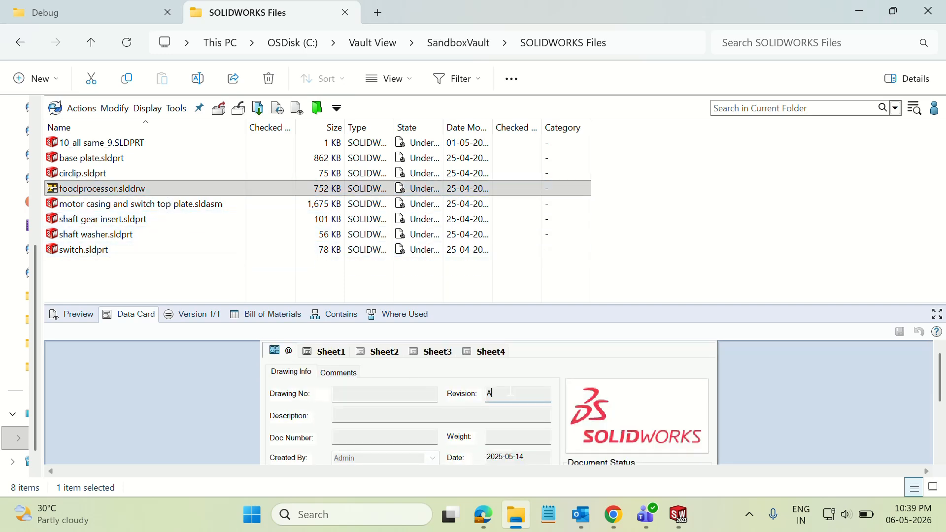
left_click(851, 202)
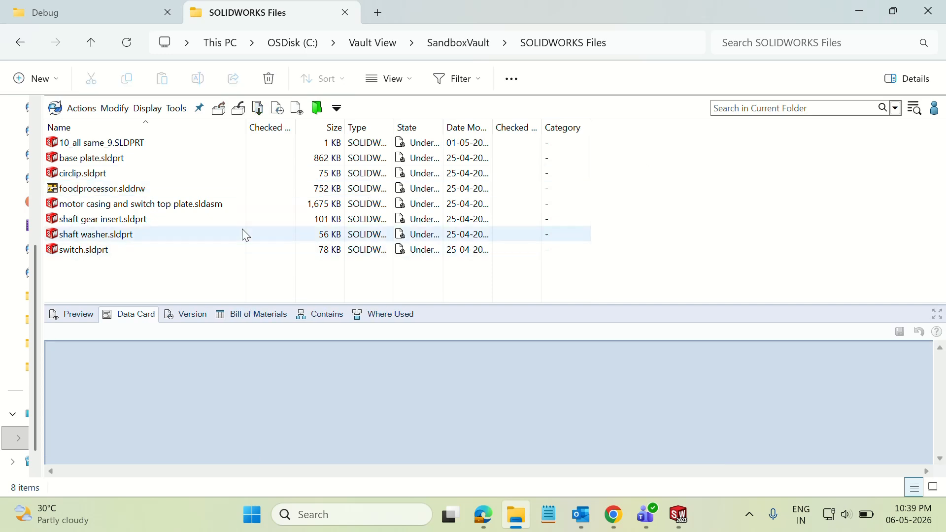
left_click(160, 194)
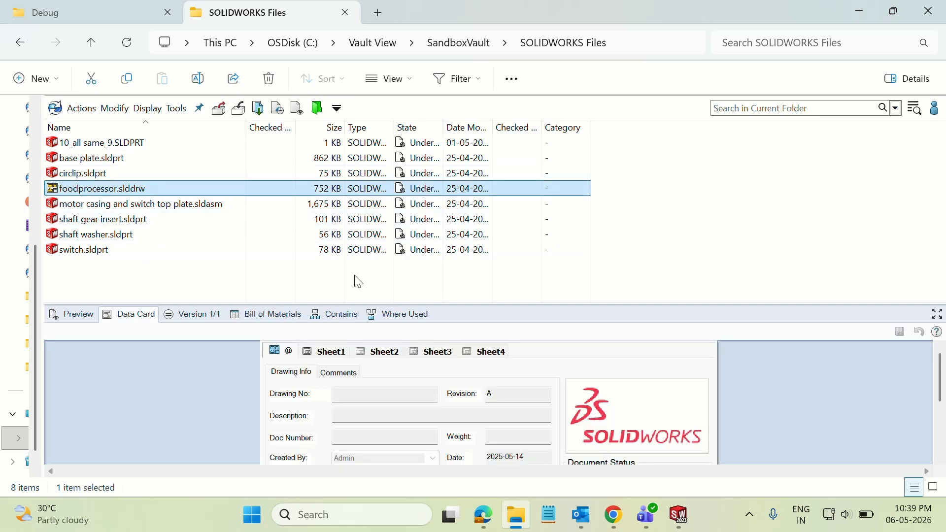
left_click(369, 276)
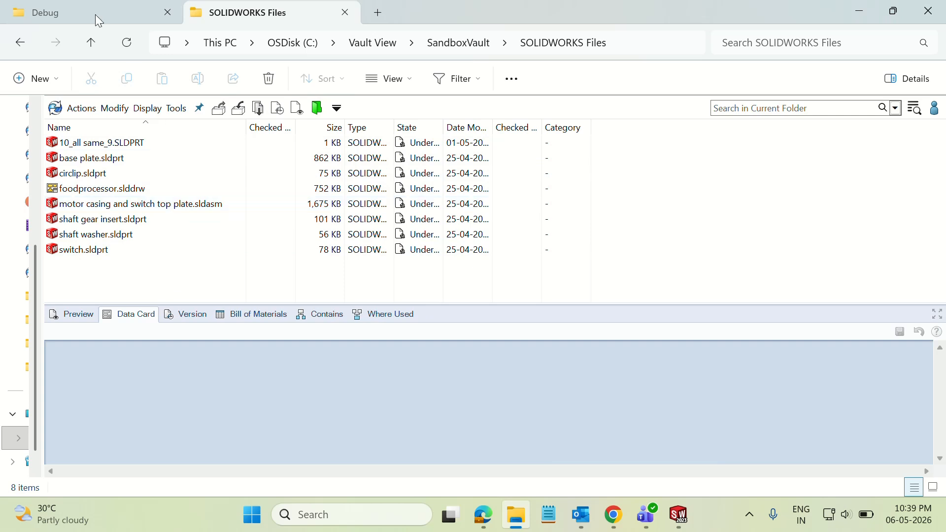
Step: Launch SWPDM Data Analysis.exe from the Debug folder and log into the SandboxVault vault
left_click(90, 9)
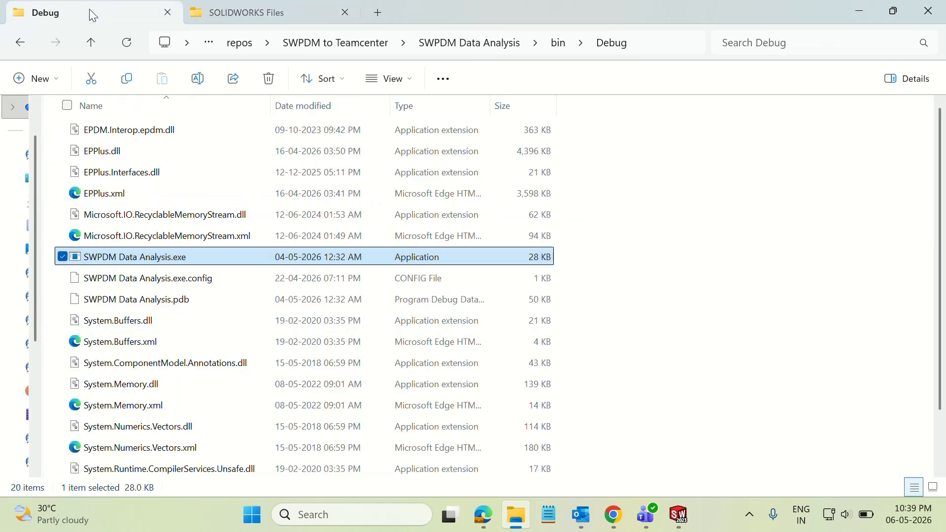
double_click(236, 259)
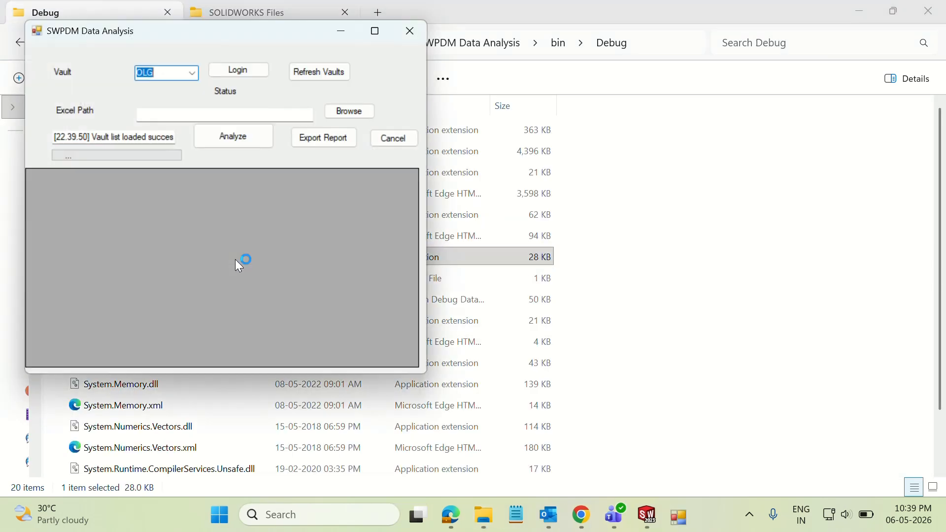
key("Down")
key("Down")
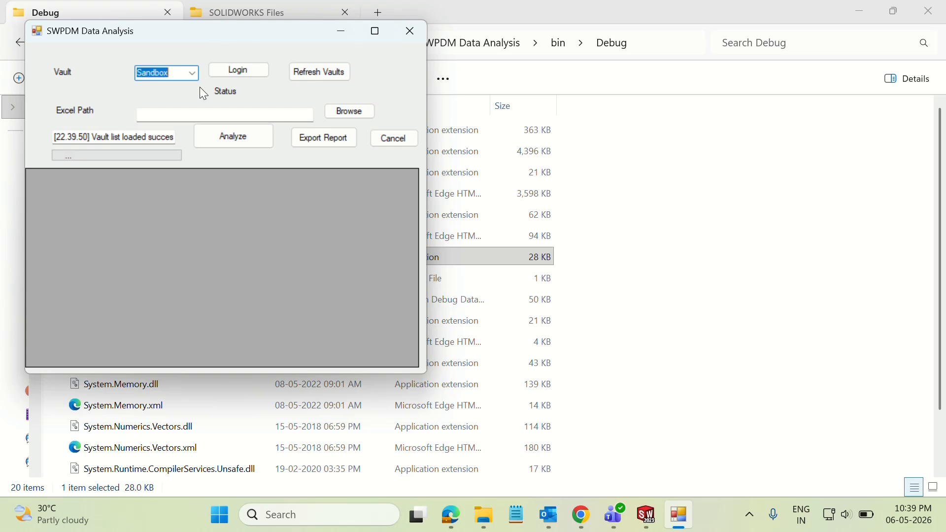
left_click(248, 73)
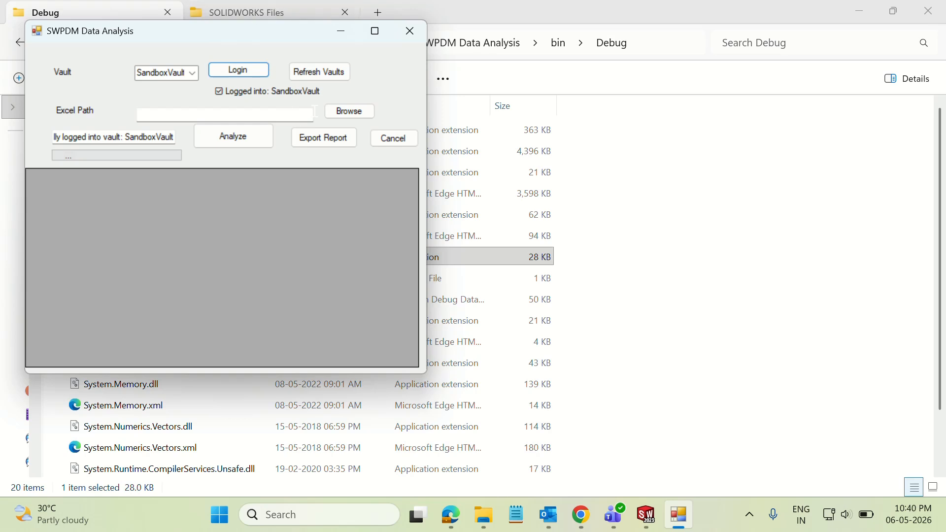
Step: Browse for the Excel input, select Excel Input Test.xlsx and copy the path of its folder
left_click(350, 121)
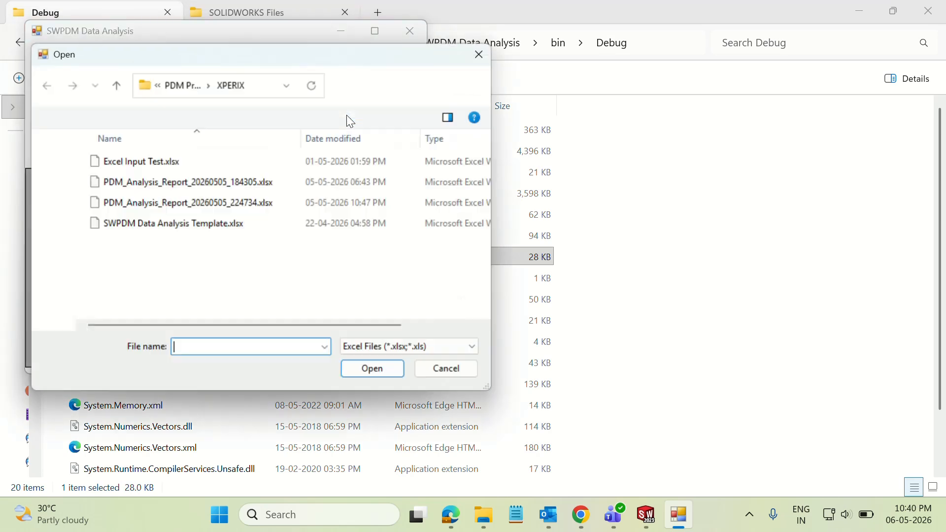
left_click(227, 171)
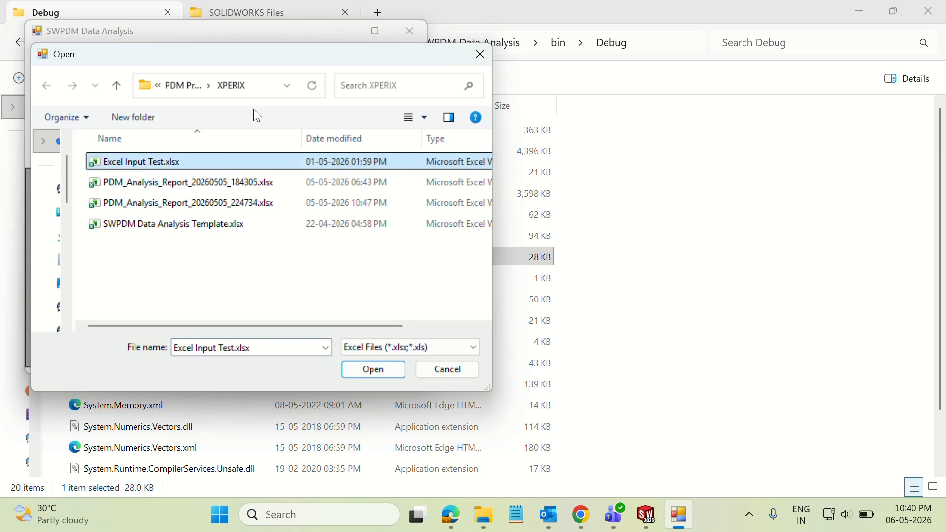
left_click(272, 82)
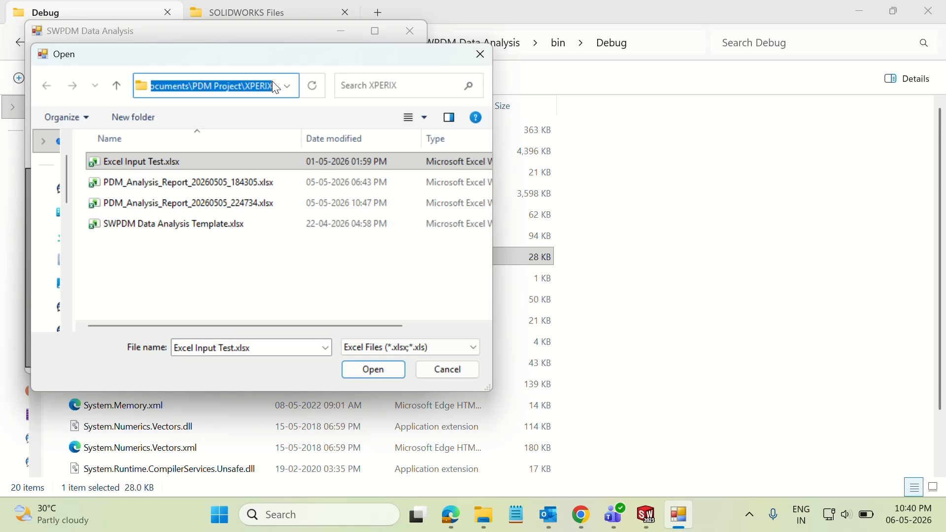
Step: Open the Documents\PDM Project\XPERIX folder in a new File Explorer tab
left_click(379, 11)
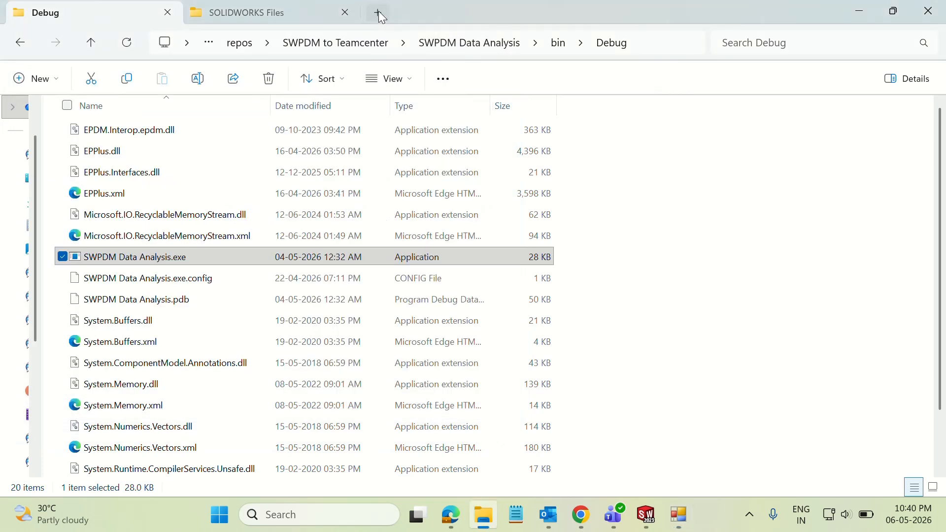
left_click(356, 45)
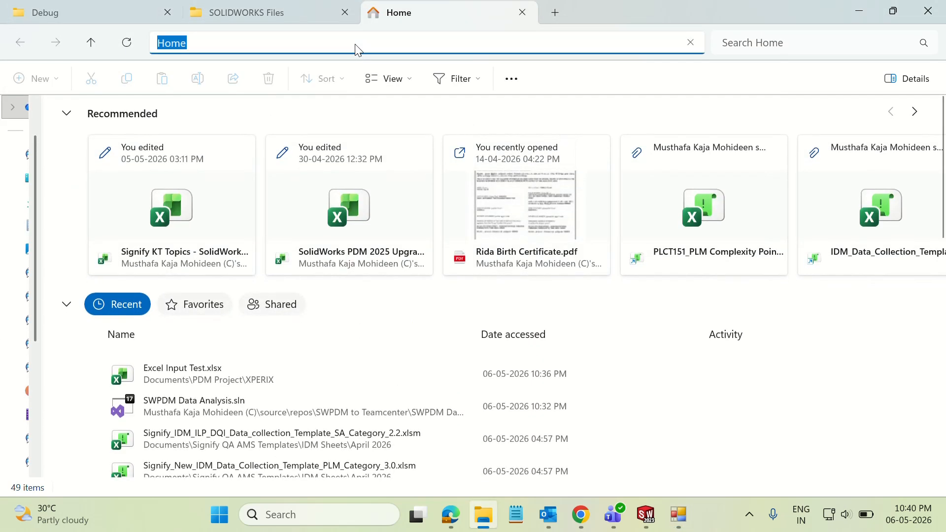
left_click(356, 45)
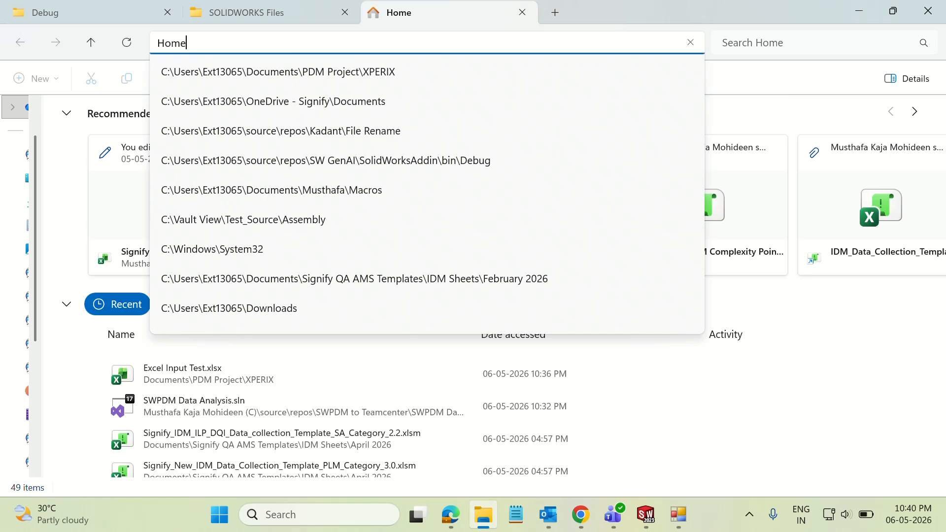
key("Escape")
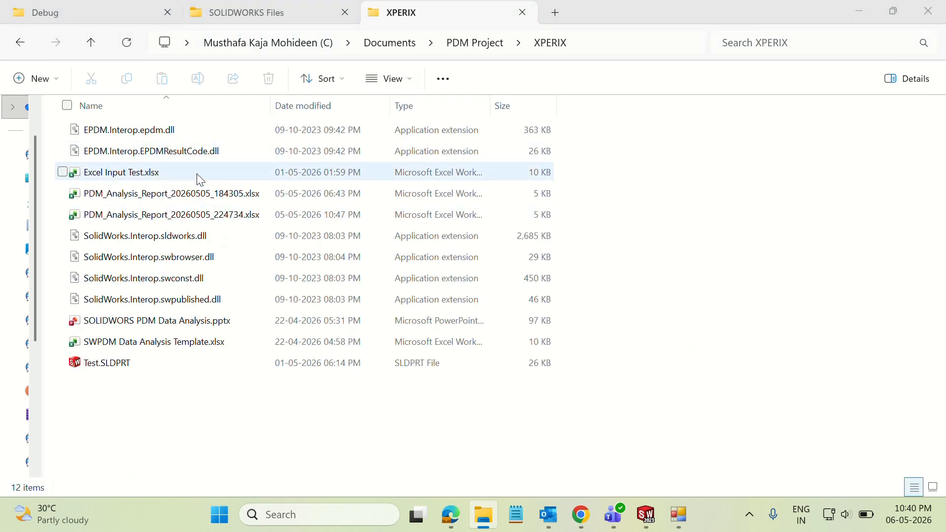
Step: Open Excel Input Test.xlsx, review the vault file paths in the Filepath column, and close the workbook
left_click(201, 172)
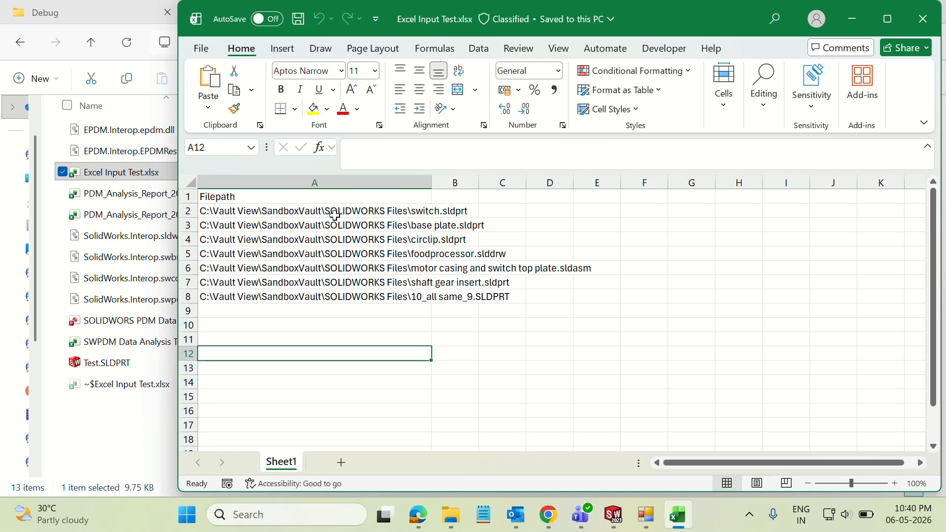
left_click(400, 207)
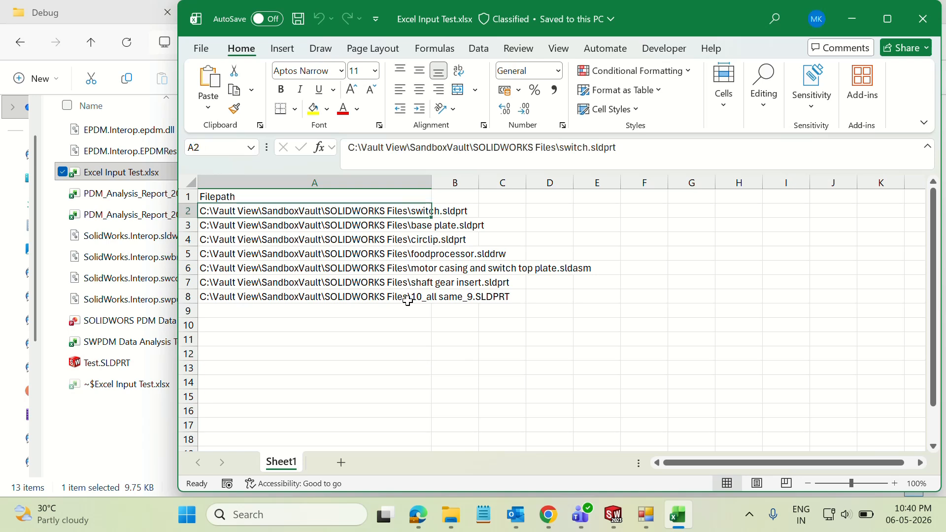
left_click_drag(405, 298, 391, 211)
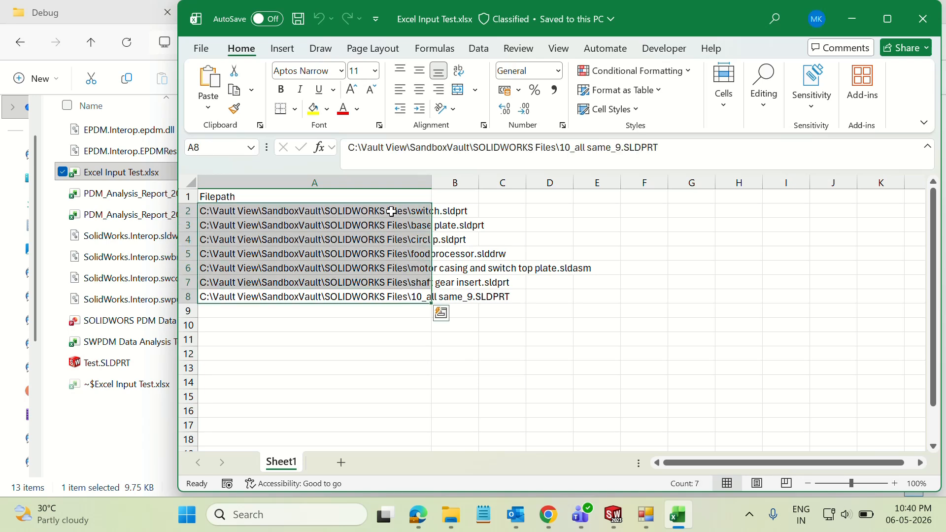
left_click(609, 210)
left_click(920, 26)
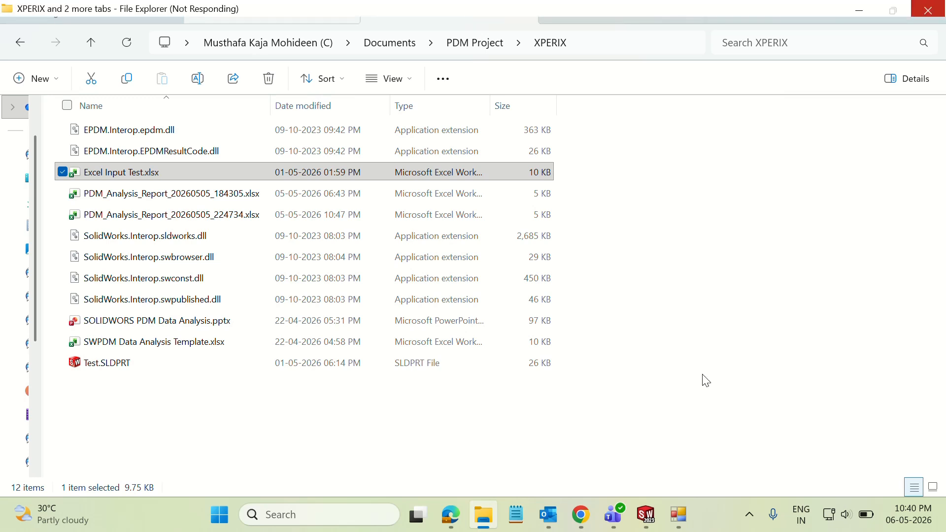
Step: Switch to SWPDM Data Analysis, load Excel Input Test.xlsx as the input and run the analysis
left_click(678, 515)
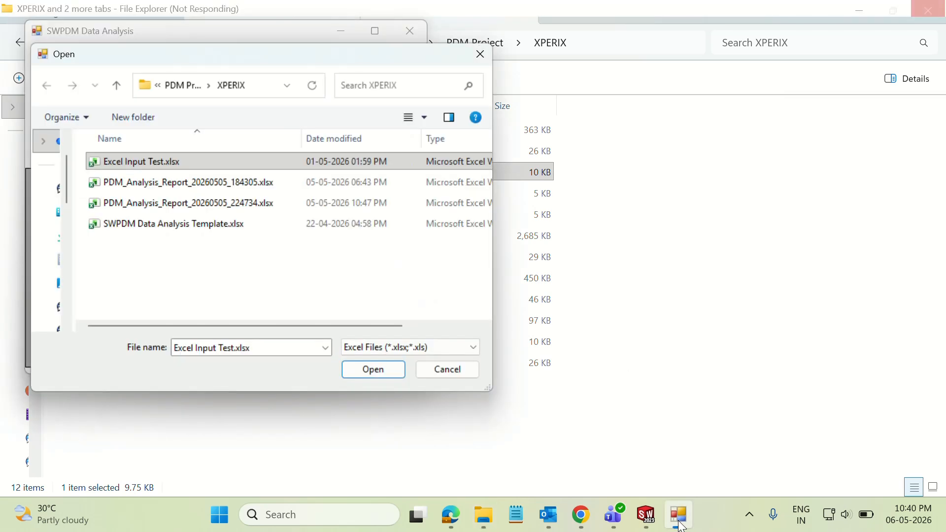
left_click(367, 371)
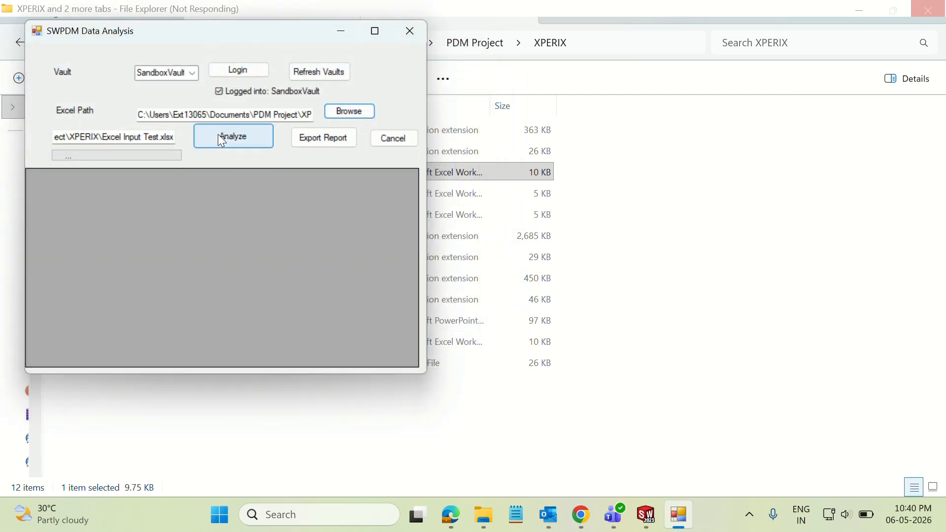
left_click(261, 140)
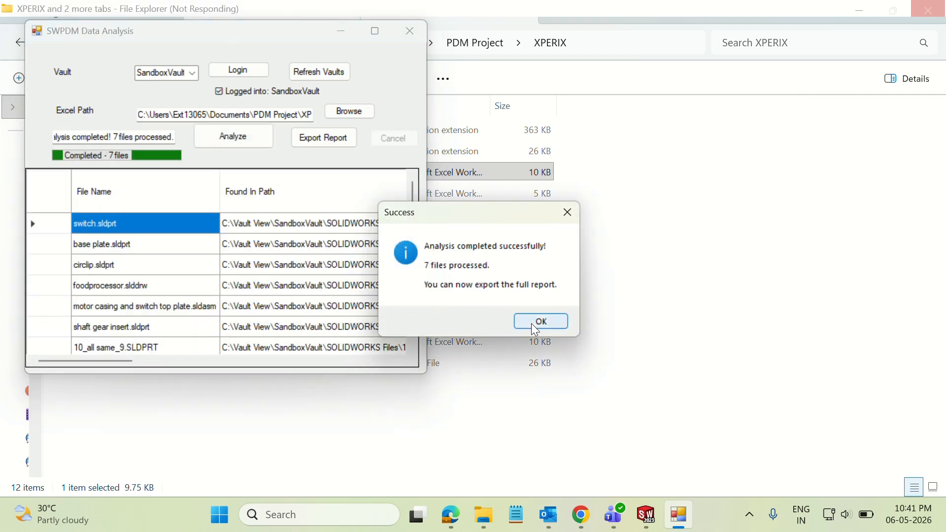
left_click(534, 325)
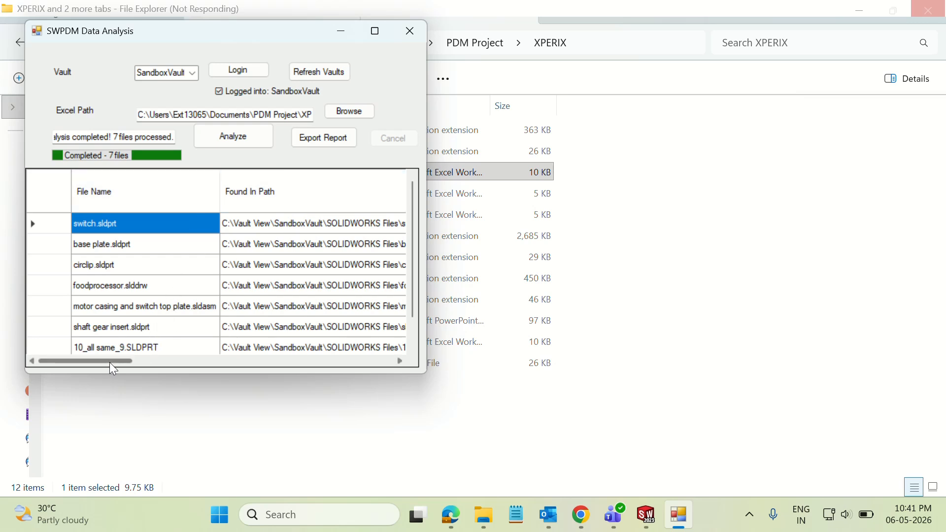
Step: Examine the Broken Links results for foodprocessor.slddrw, the motor casing and switch top plate assembly, and 10_all same_9.SLDPRT
left_click_drag(108, 361, 196, 364)
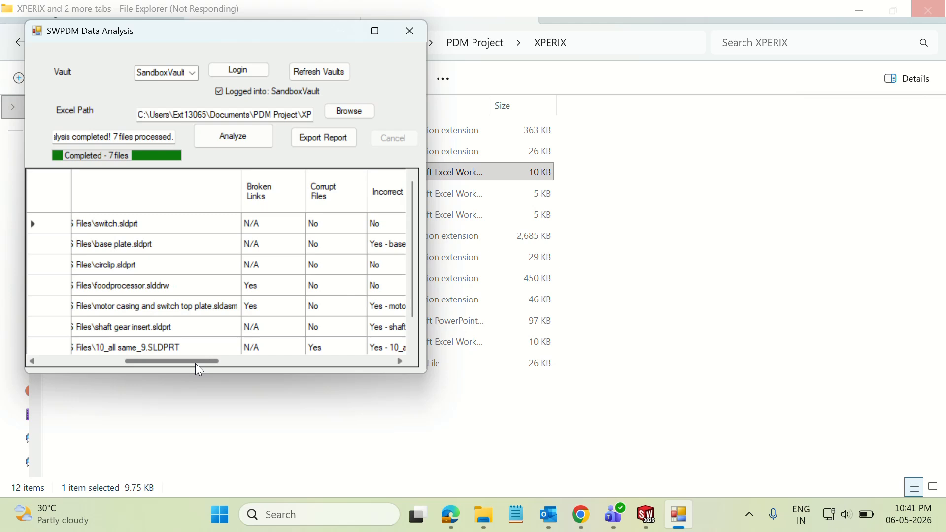
left_click(196, 289)
left_click(202, 308)
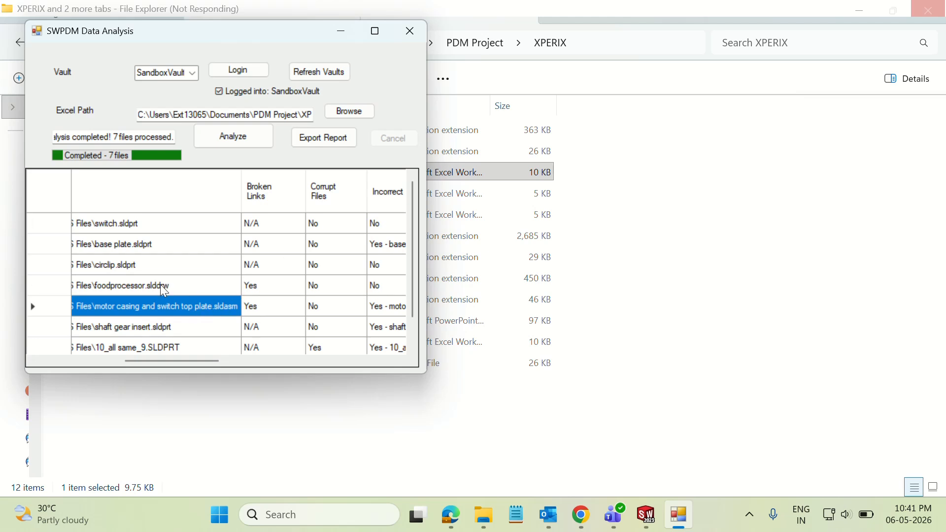
left_click(190, 343)
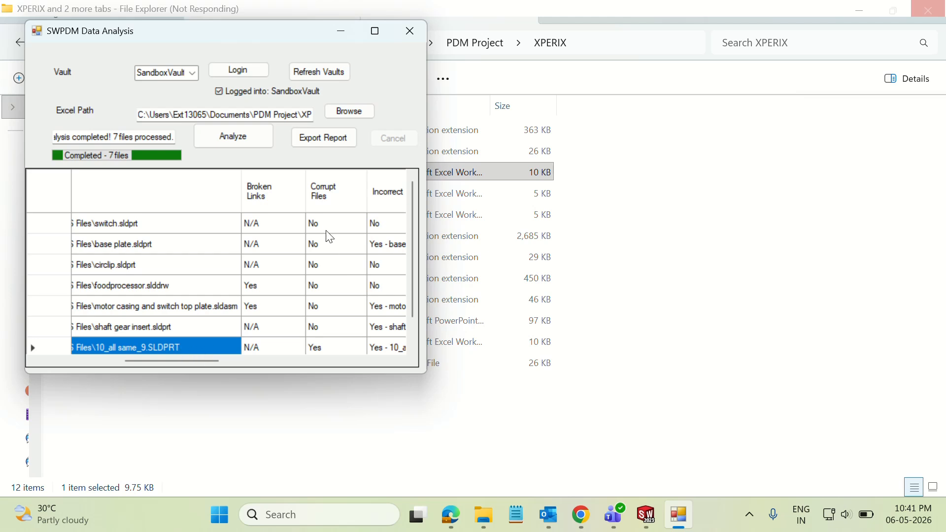
Step: Sort the results by Corrupt Files in ascending order and check the value for 10_all same_9.SLDPRT
left_click(329, 197)
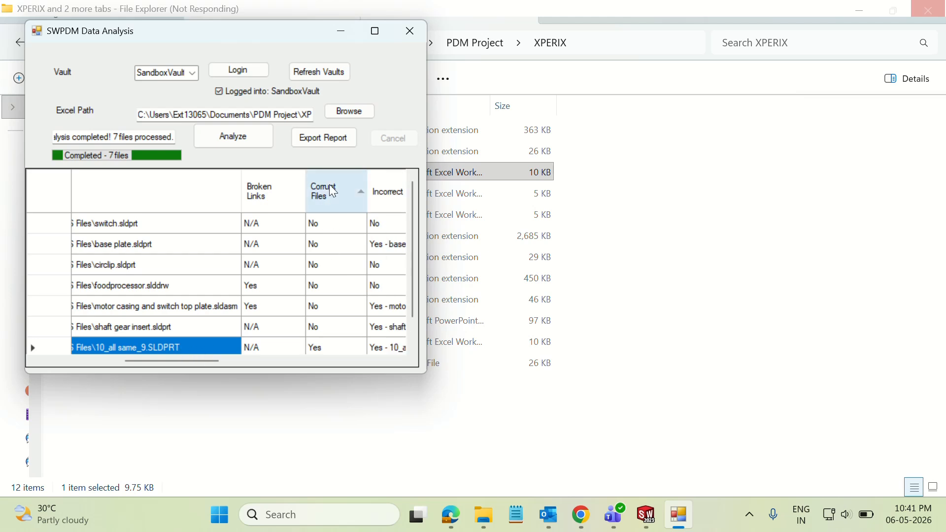
left_click(329, 185)
left_click(330, 201)
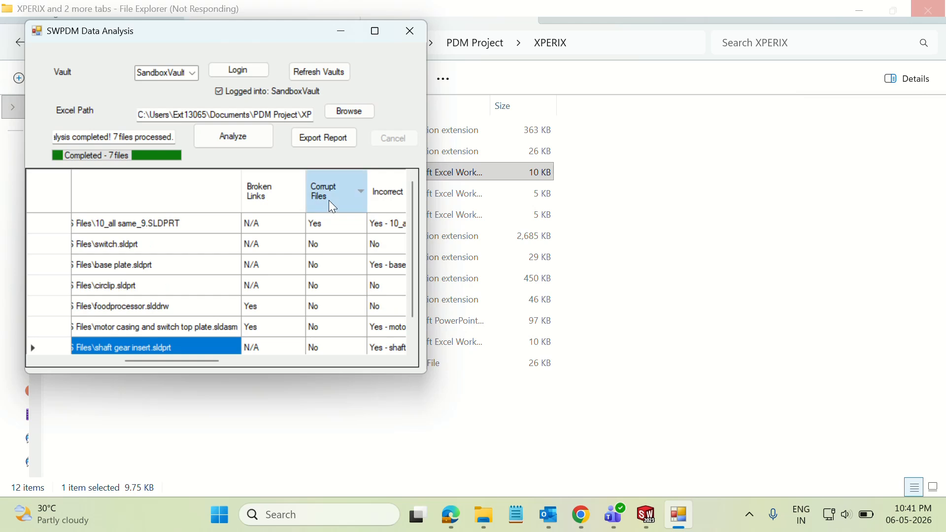
left_click(330, 348)
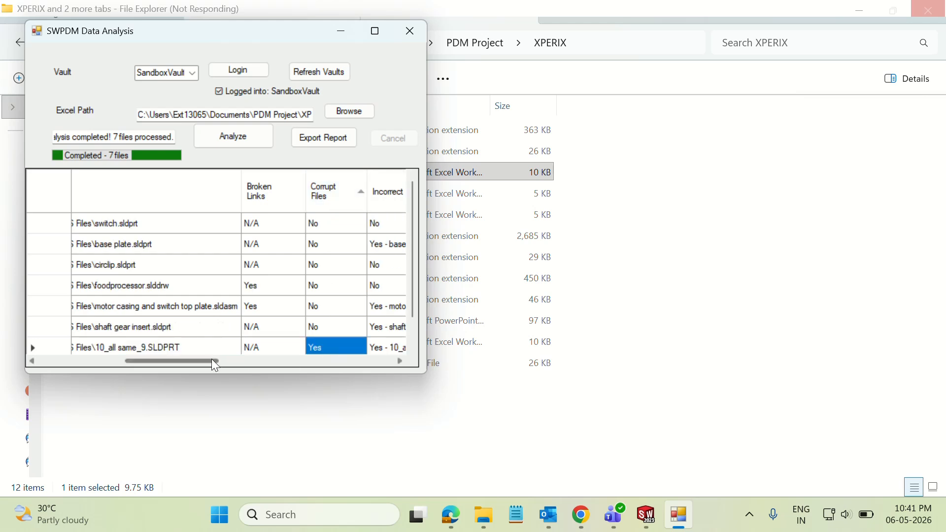
Step: Review the Incorrect Naming, empty Document Number and empty Document Revision results of the analyzed files
left_click_drag(211, 360, 273, 360)
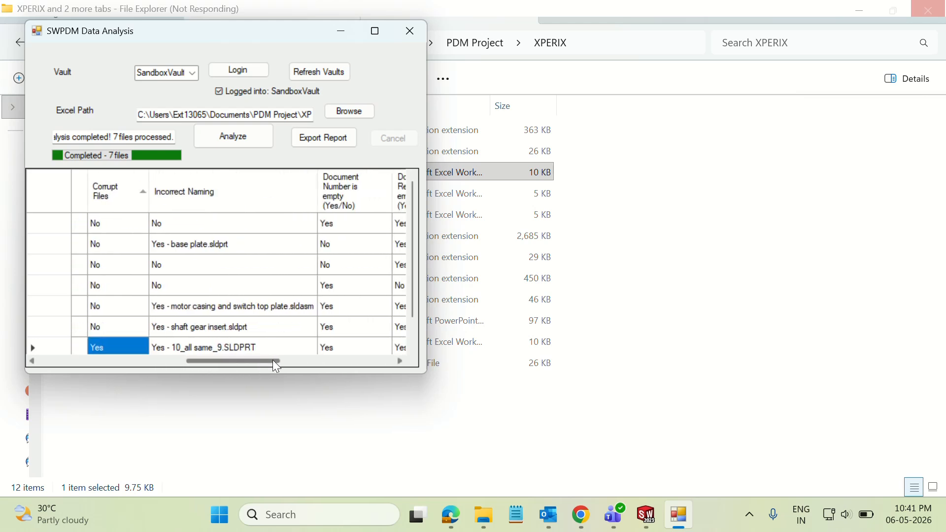
left_click(256, 243)
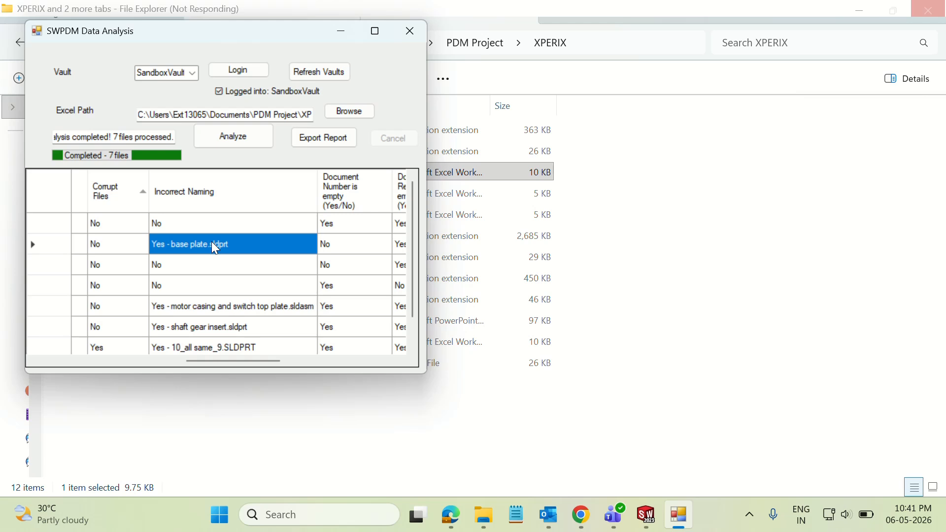
left_click_drag(211, 364, 238, 361)
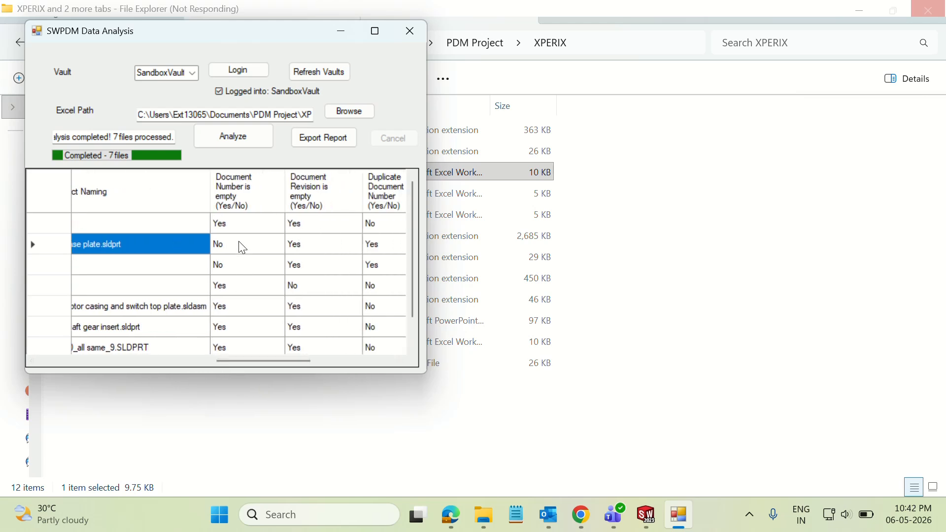
left_click(241, 286)
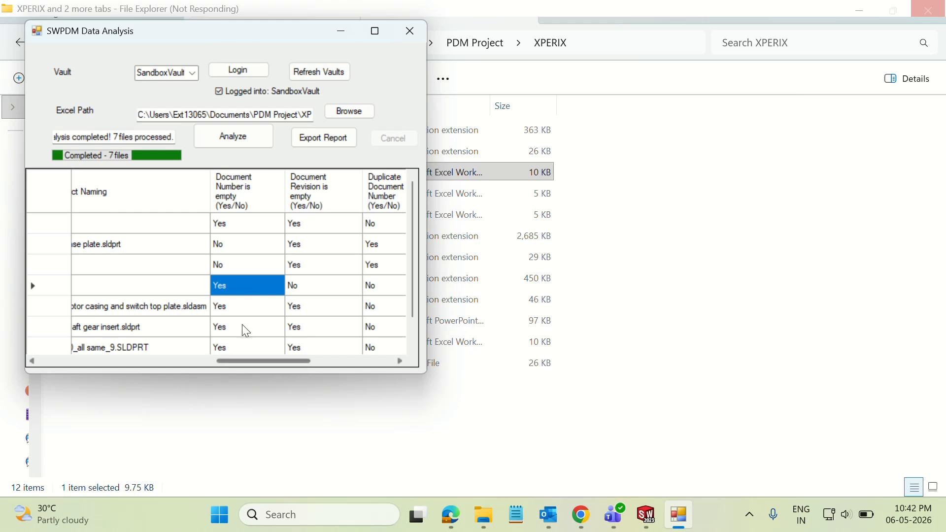
left_click(243, 245)
left_click(245, 264)
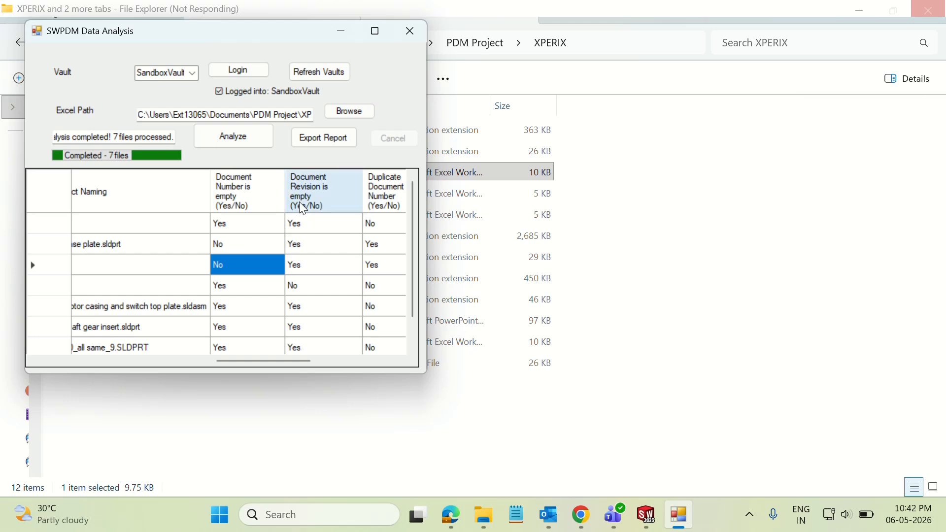
left_click(310, 290)
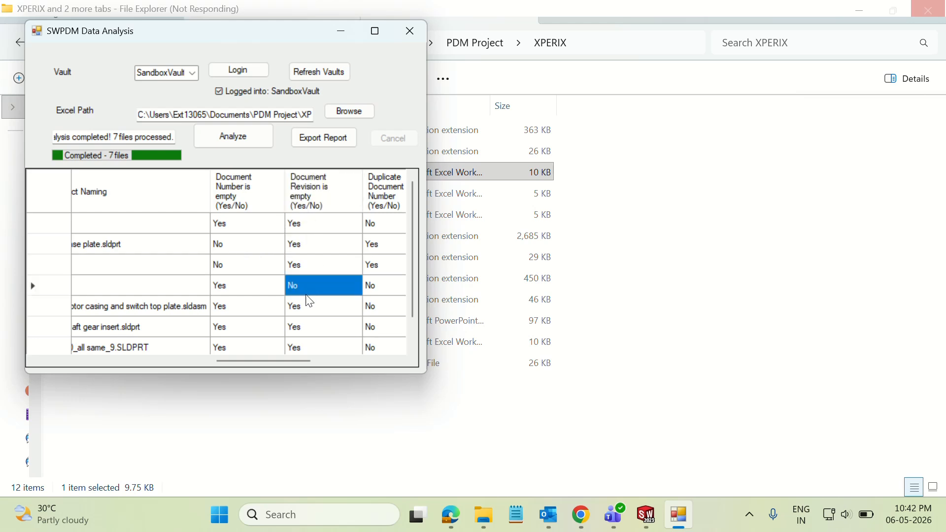
Step: Check the first file's empty Document Revision result and the Duplicate Document Number results in the second and third rows
left_click_drag(280, 363, 312, 354)
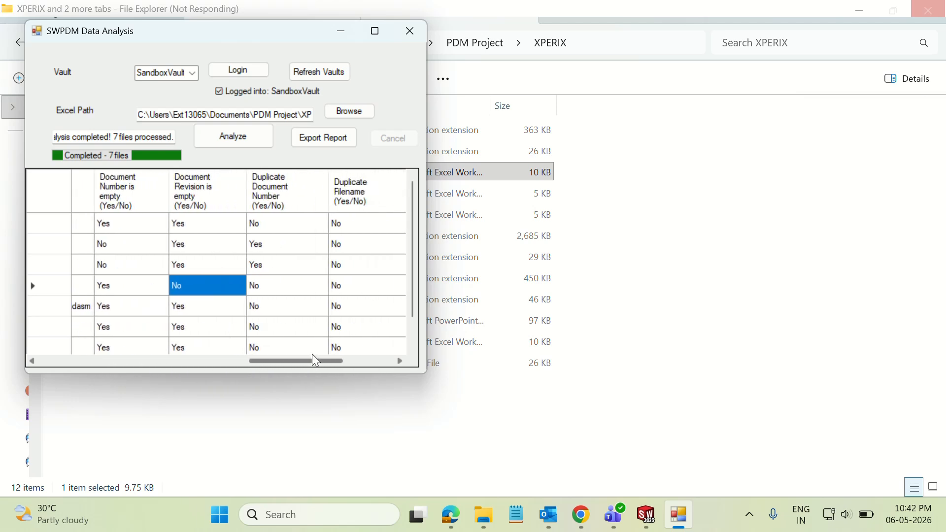
left_click(205, 219)
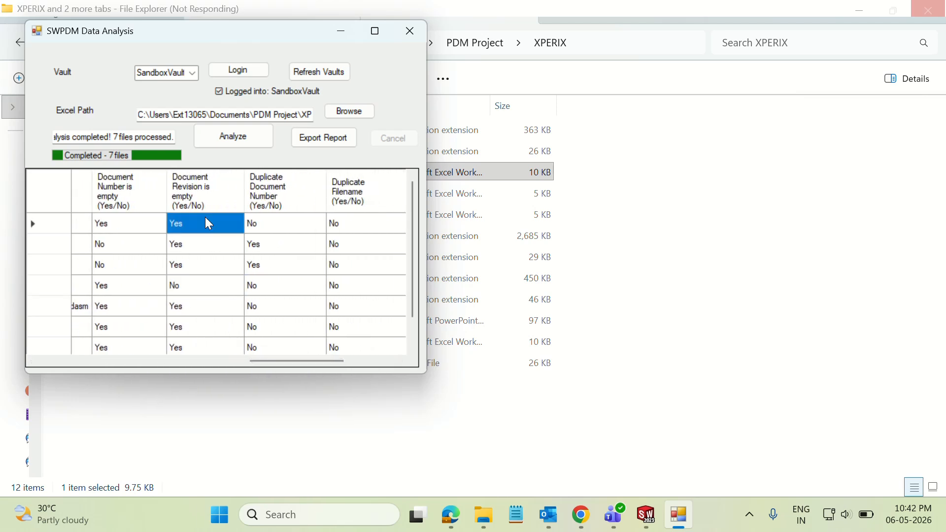
left_click(280, 248)
left_click(284, 263)
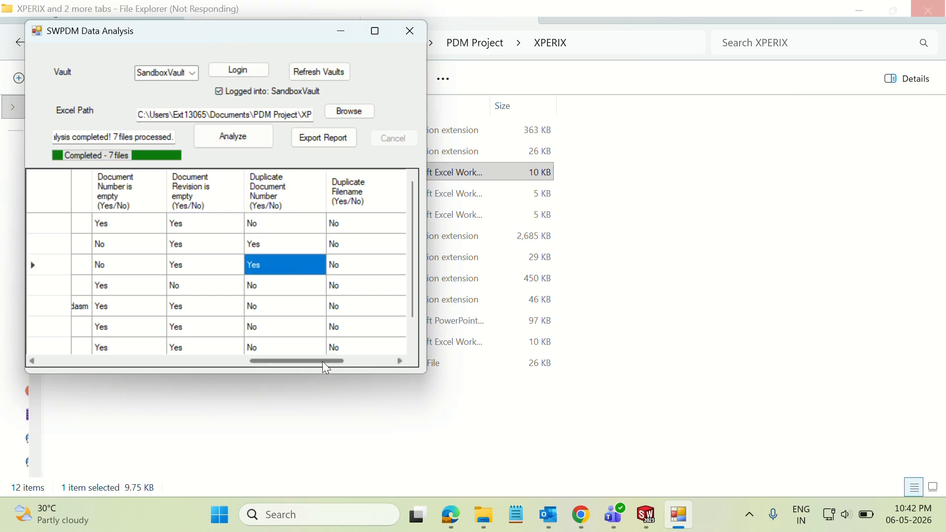
Step: Examine the remaining result columns through Drawing Files linked to more than one 3D File, including the value for the drawing
left_click_drag(323, 361, 343, 362)
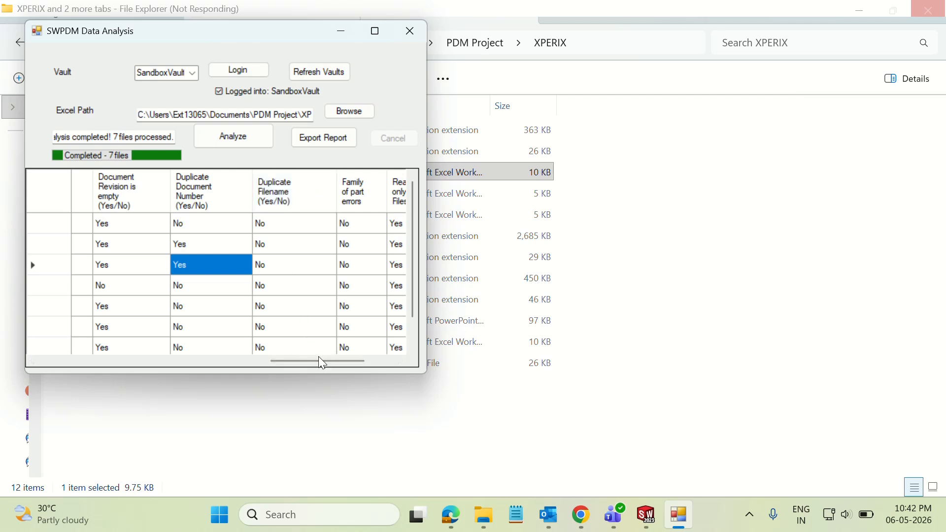
left_click_drag(306, 362, 333, 361)
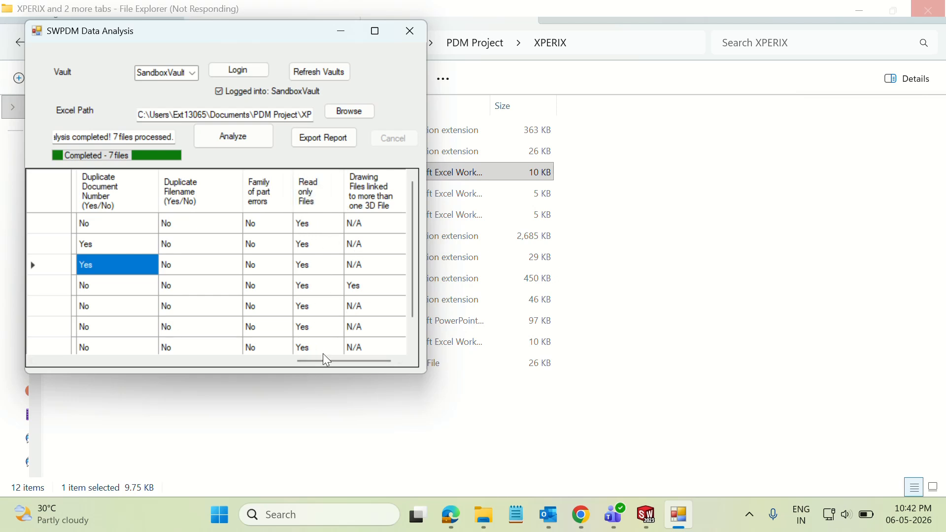
left_click_drag(325, 363, 336, 364)
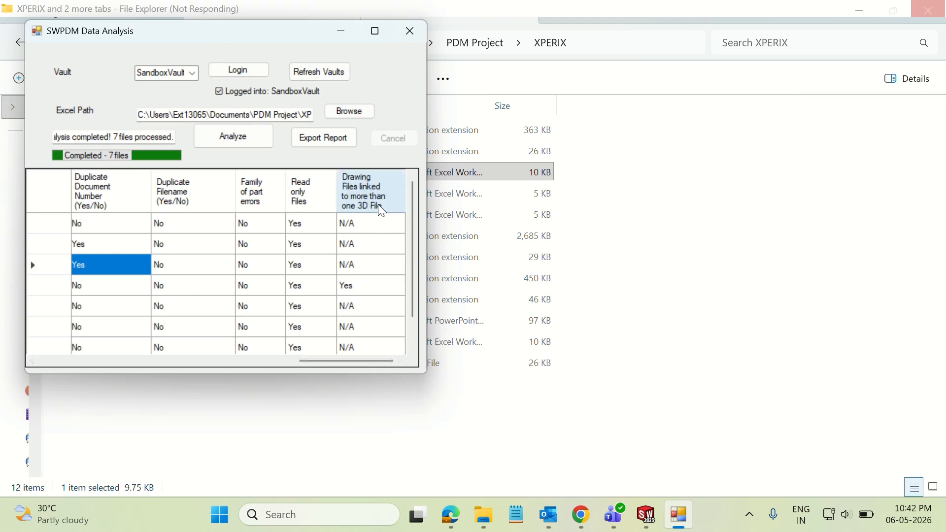
left_click(379, 223)
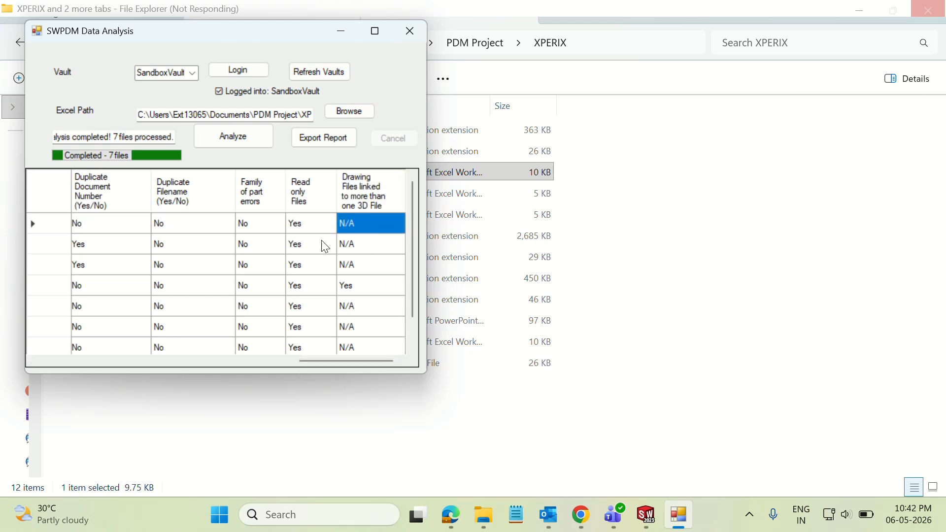
left_click(364, 287)
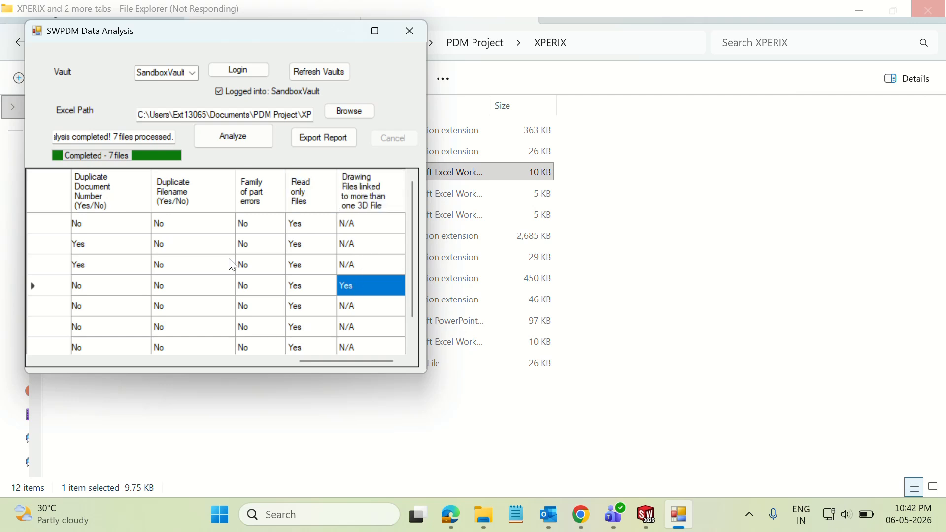
Step: Export the analysis report to the XPERIX folder as PDM_Analysis_Report_20260506_224256.xlsx
left_click(345, 139)
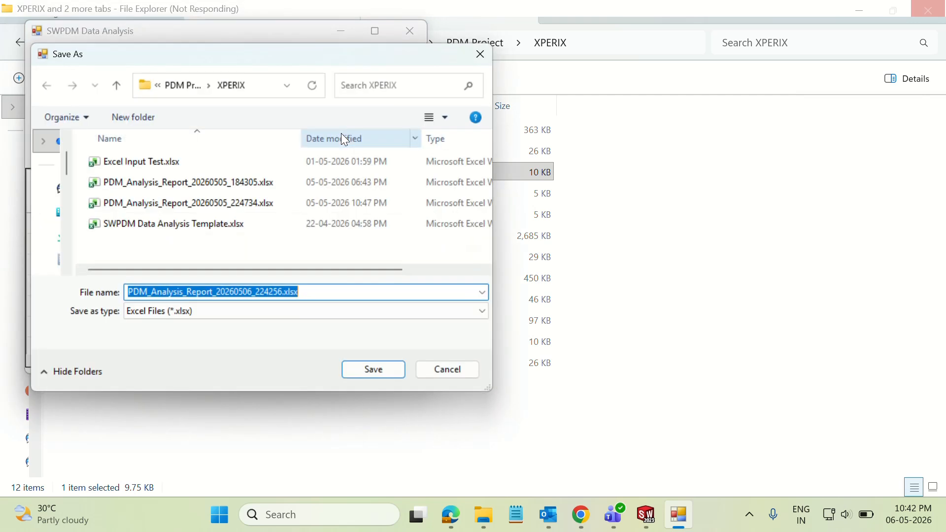
left_click(265, 89)
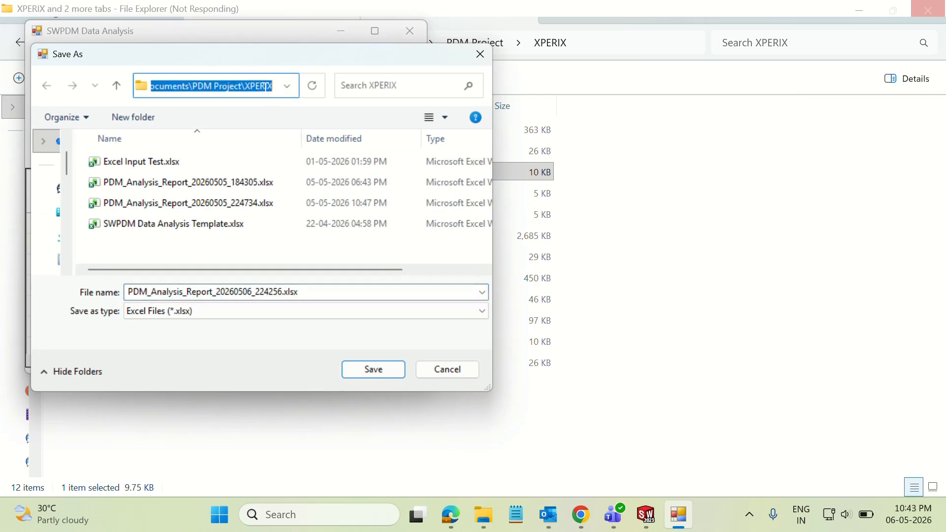
left_click(387, 371)
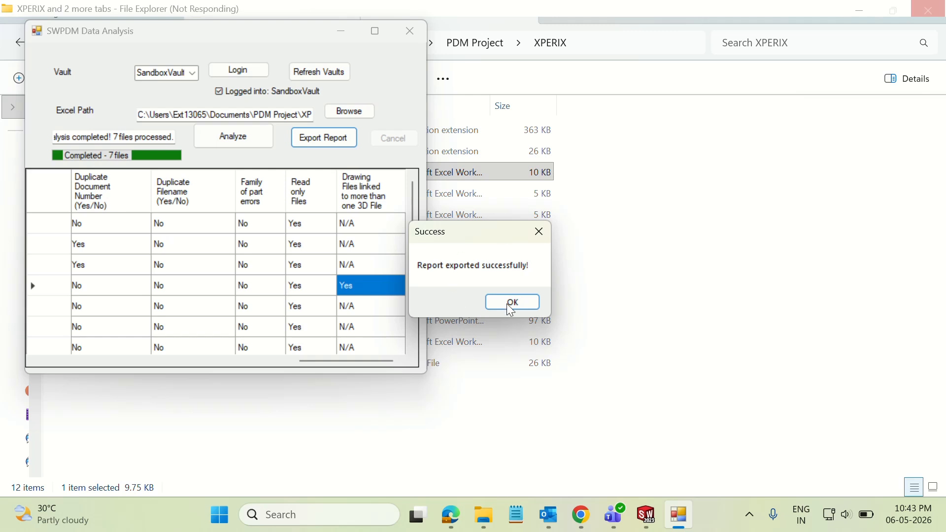
left_click(512, 303)
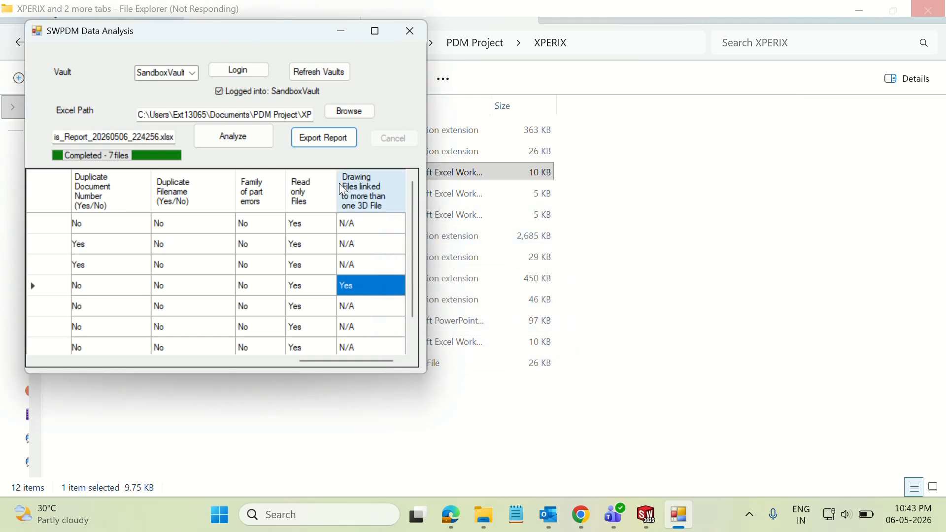
Step: Close the analysis tool and select the exported PDM_Analysis_Report_20260506_224256.xlsx in the XPERIX folder
left_click(410, 33)
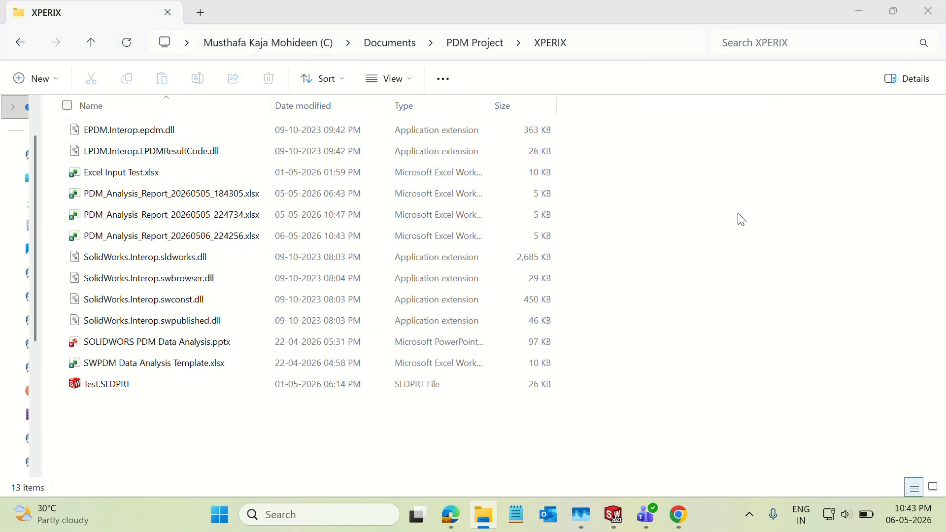
left_click(739, 214)
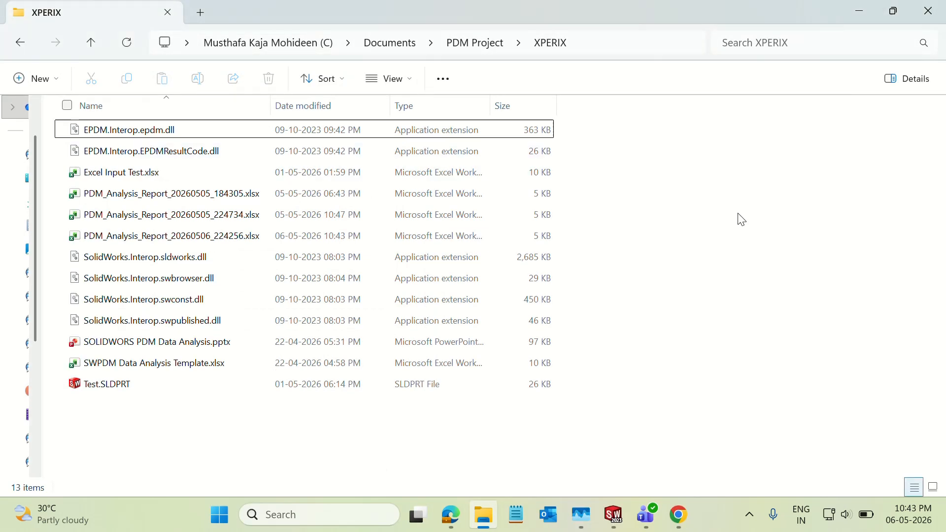
left_click(404, 240)
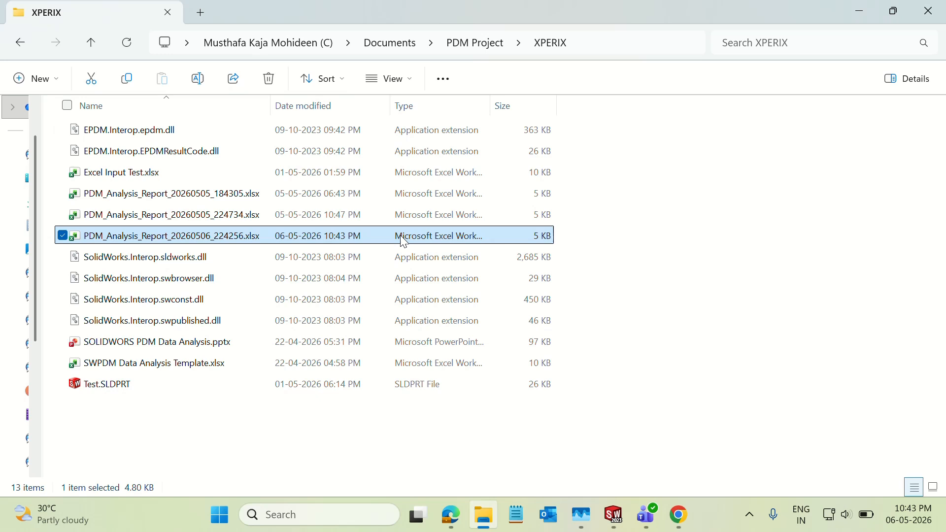
Step: Open PDM_Analysis_Report_20260506_224256.xlsx in a maximized Excel window and fit all column widths to their contents
double_click(290, 237)
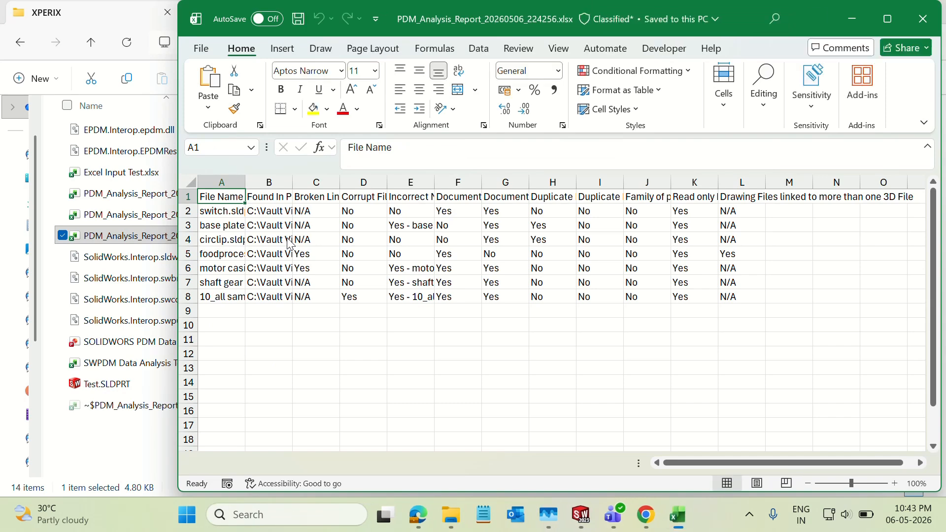
left_click(888, 18)
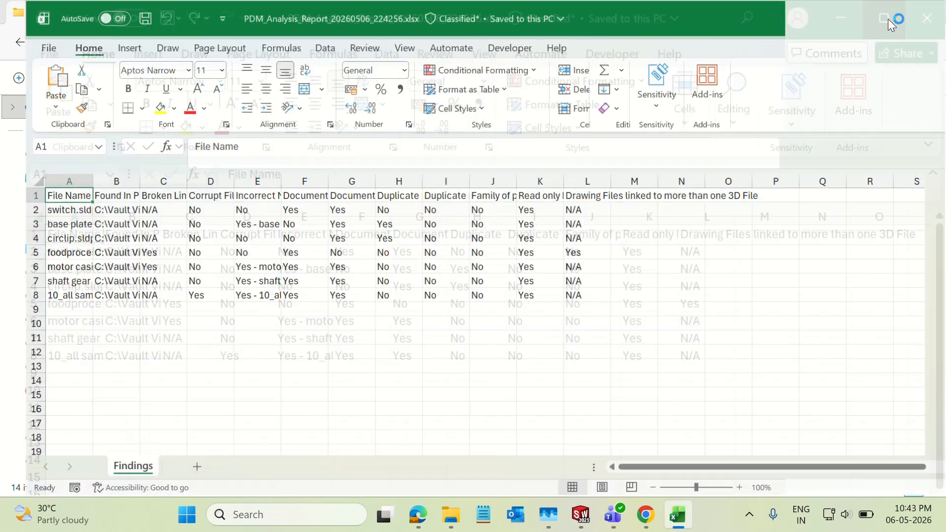
left_click(7, 182)
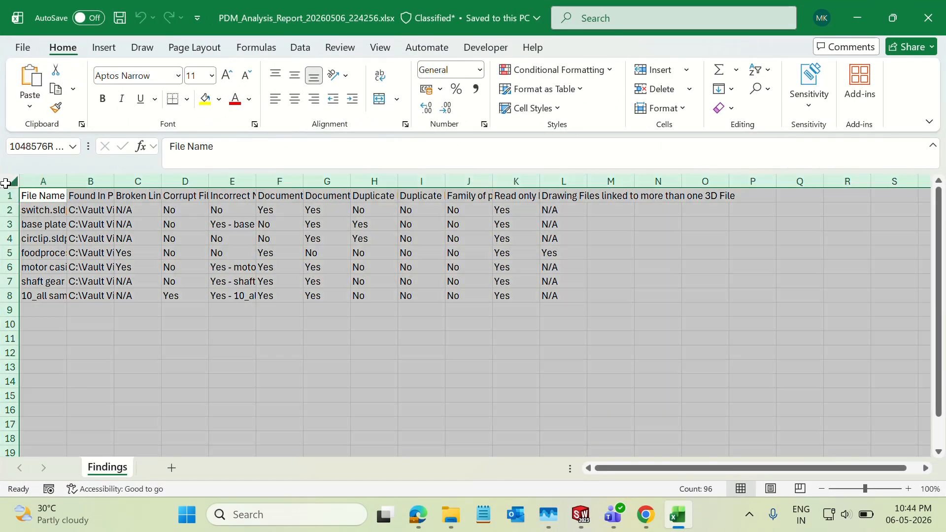
double_click(67, 181)
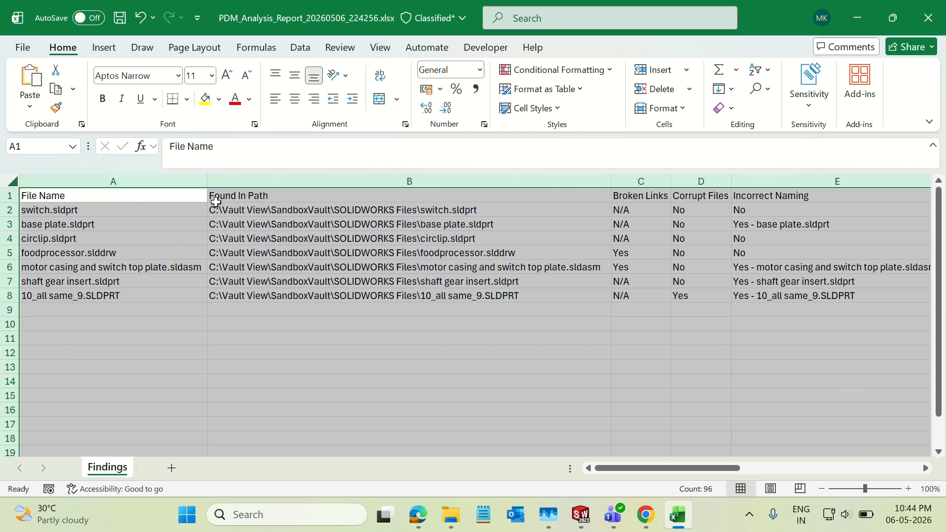
Step: Review the Findings sheet's result columns from Found In Path through Drawing Files linked to more than one 3D File
left_click(253, 194)
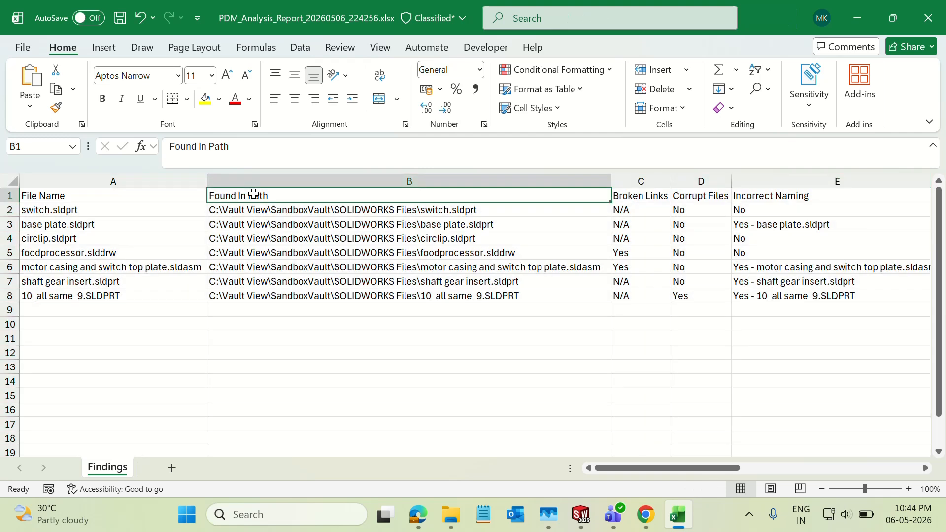
key("Right")
key("Right")
key("Right")
key("Right")
key("Right")
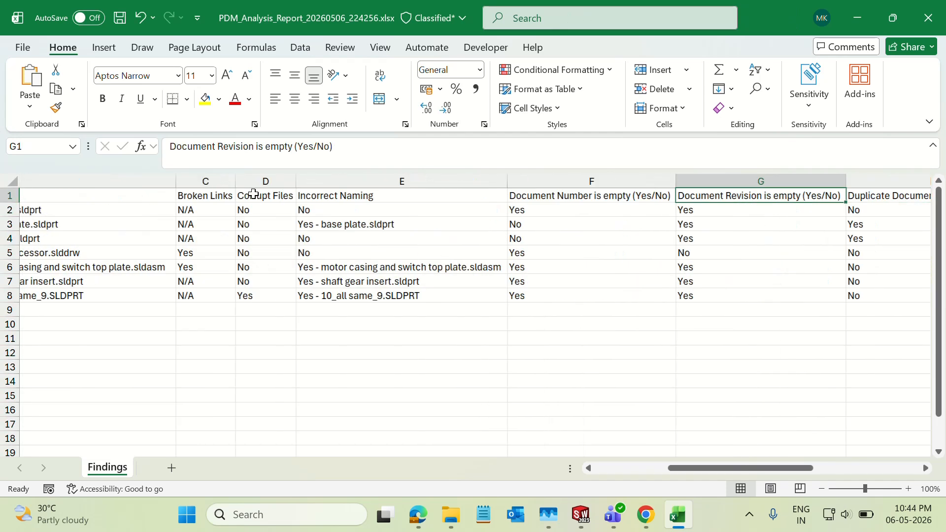
key("Right")
key("Right")
key("Right")
key("Right")
key("Right")
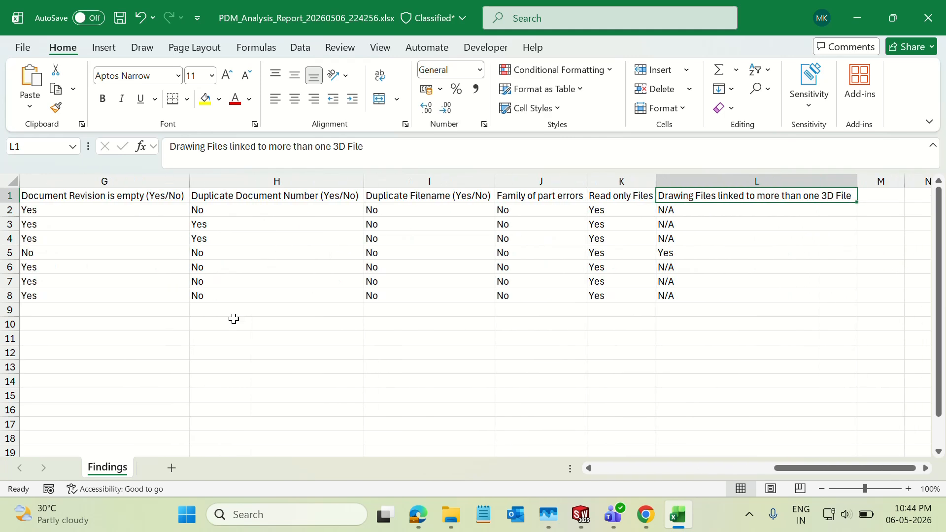
Step: Check the last file's Duplicate Filename result, and return to the File Name and Found In Path columns of the report
left_click(429, 295)
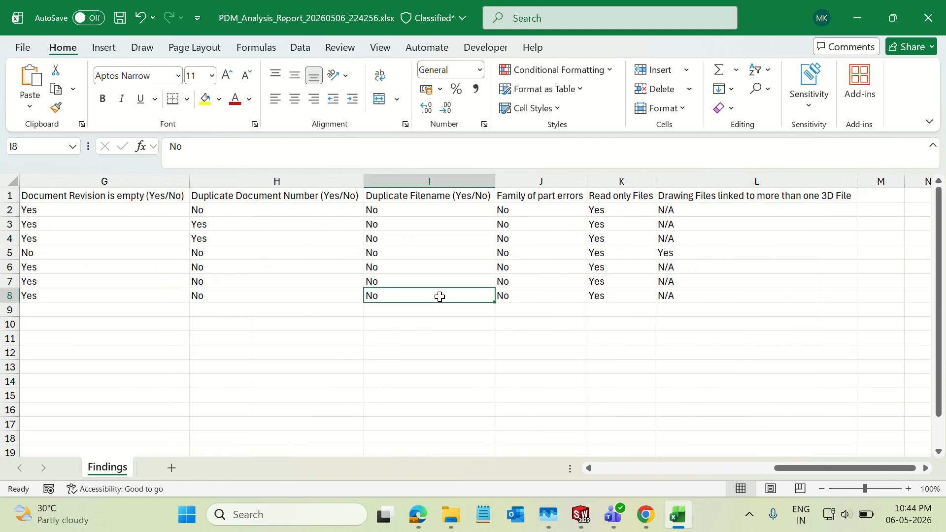
scroll(517, 355, "left", 5)
scroll(519, 354, "left", 3)
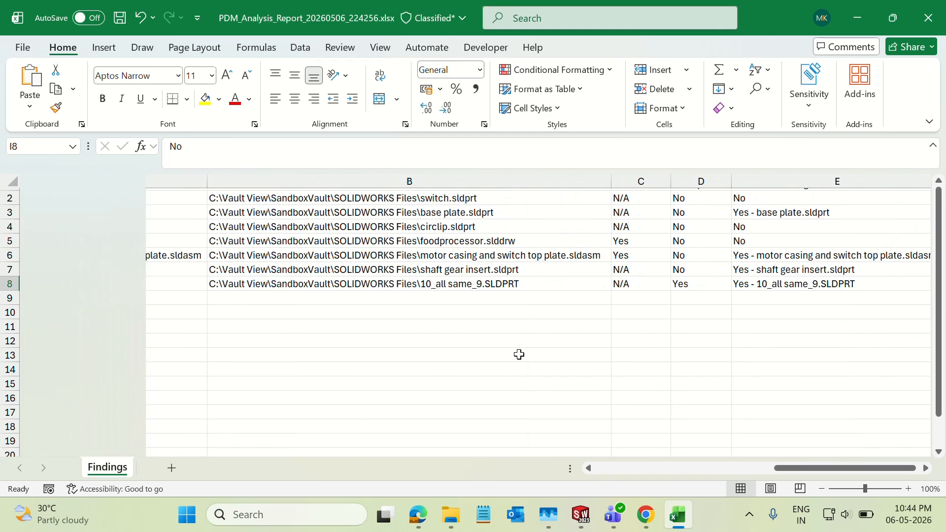
scroll(519, 354, "left", 2)
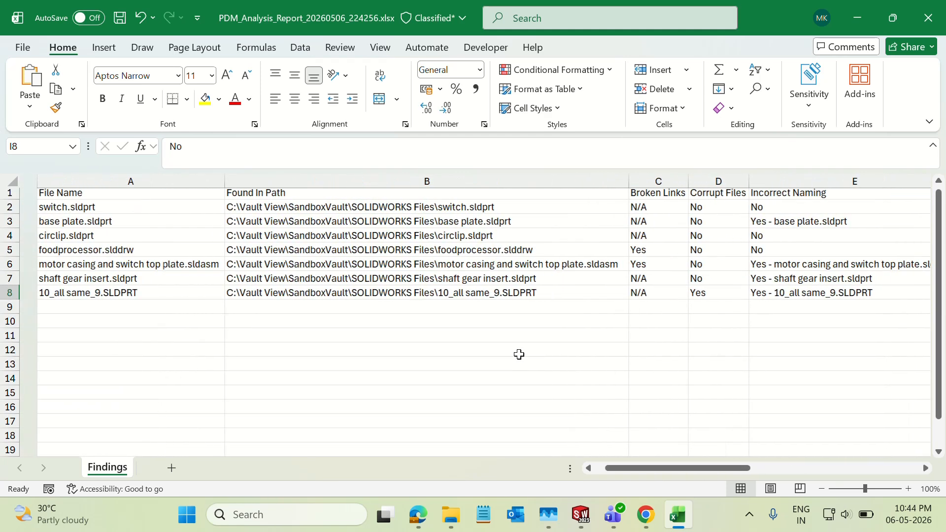
left_click(519, 355)
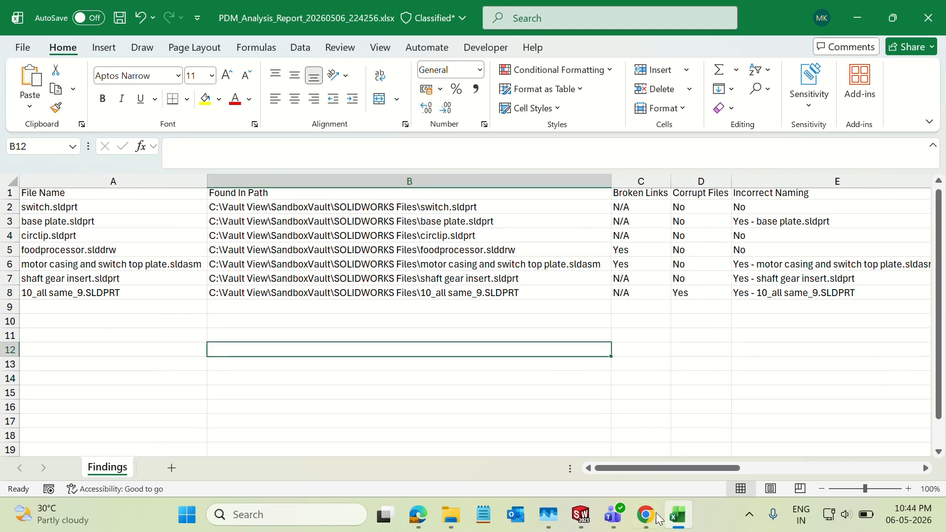
left_click(485, 324)
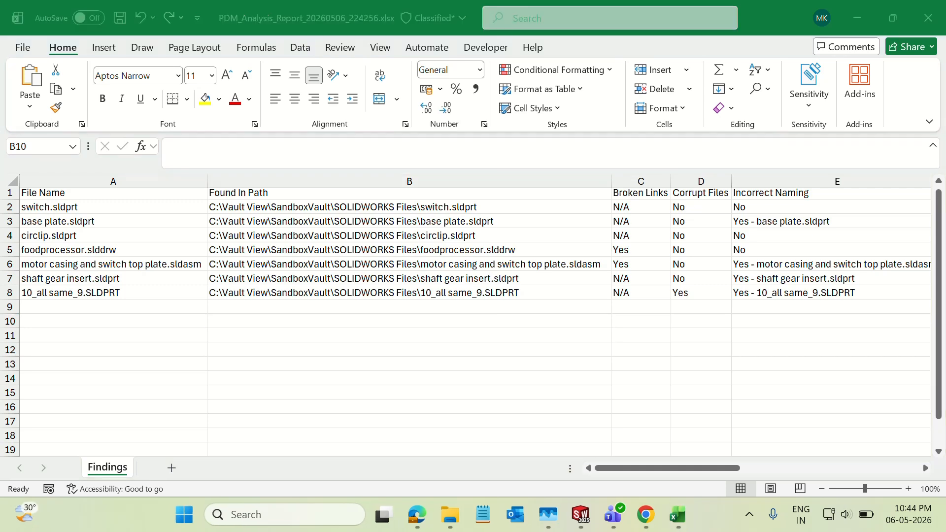